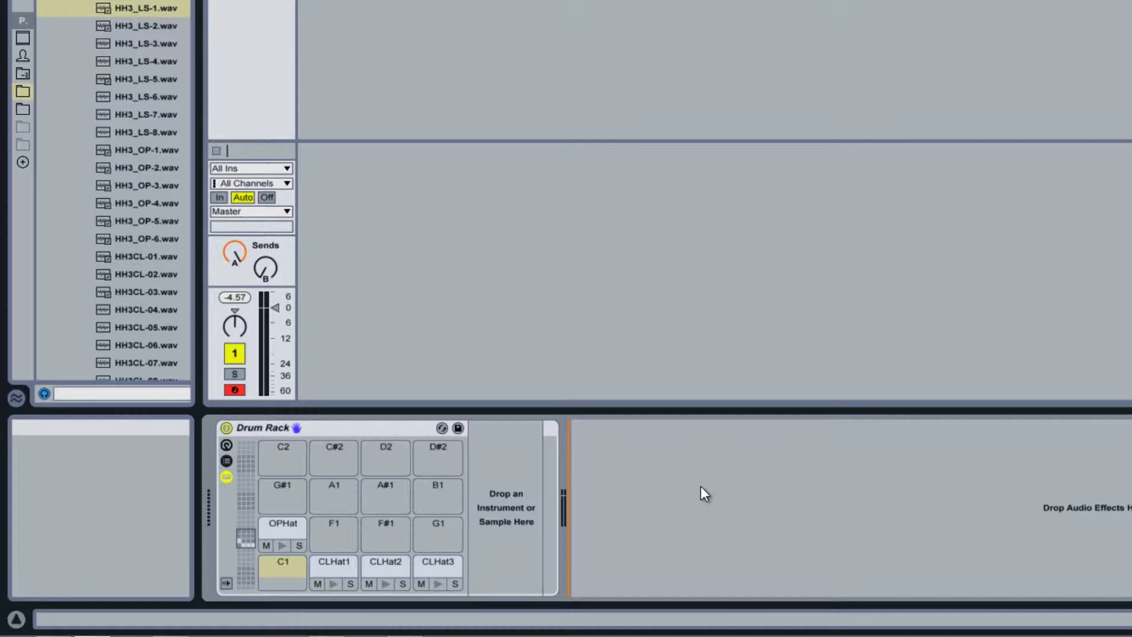
Step: Load the HH3_LS-1.wav sample onto the Drum Rack's C1 pad and preview the CLHat1 and C1 pads
click(140, 7)
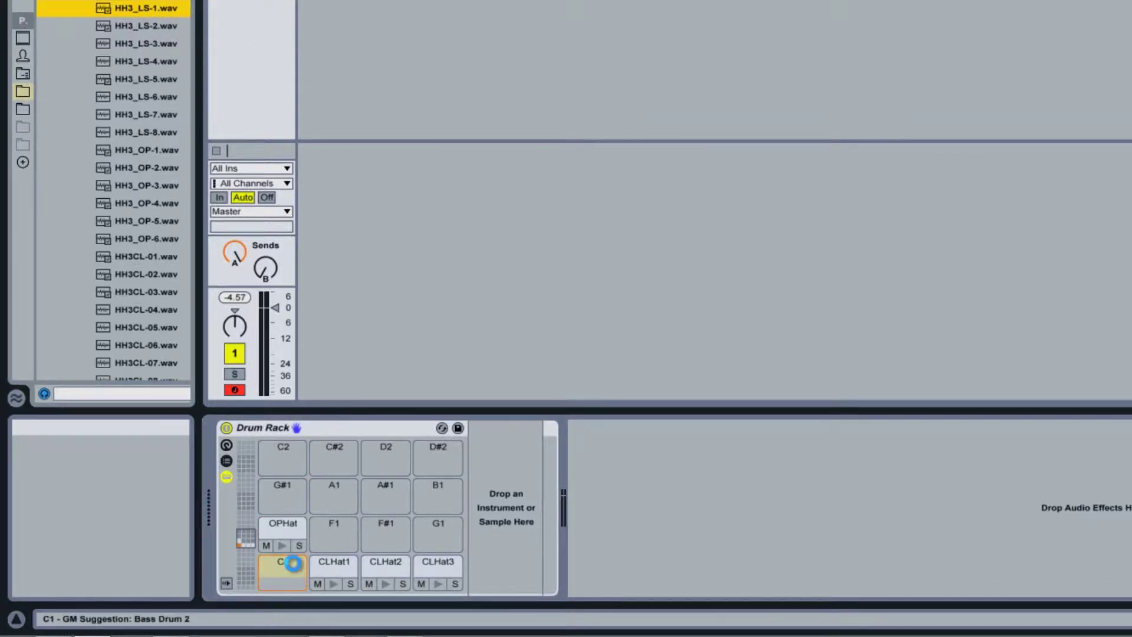
drag(140, 7, 294, 565)
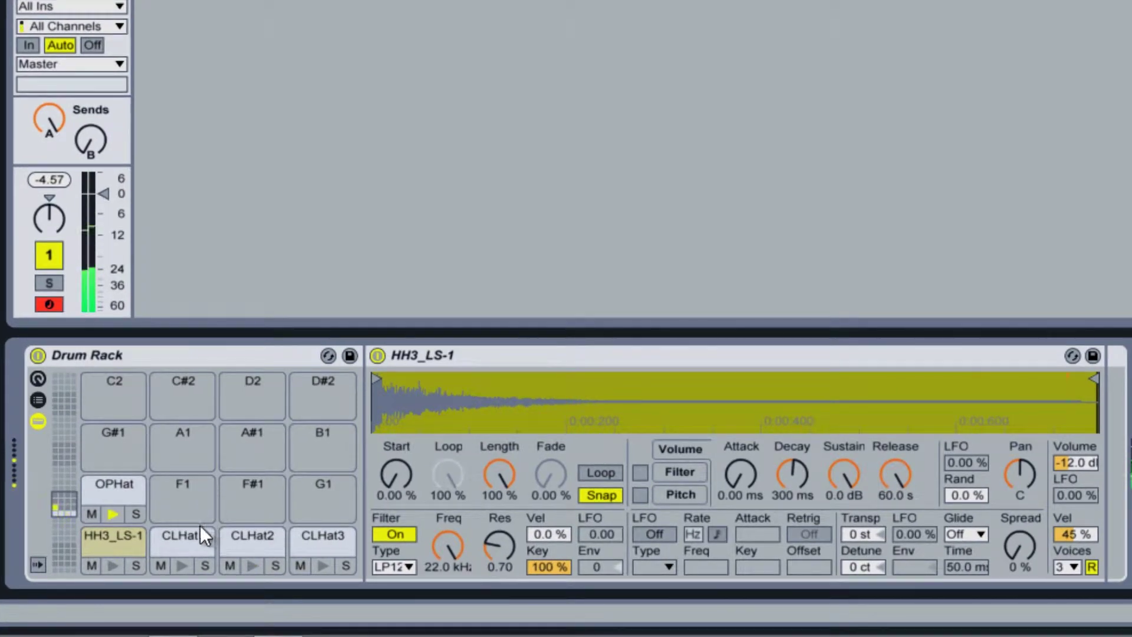
click(183, 564)
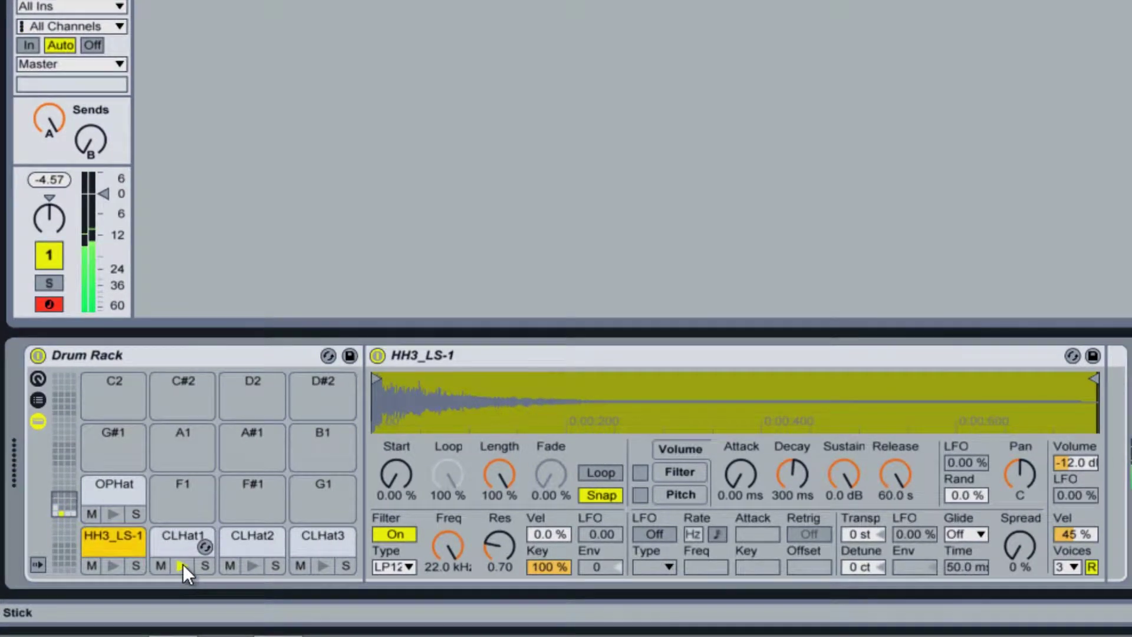
click(115, 568)
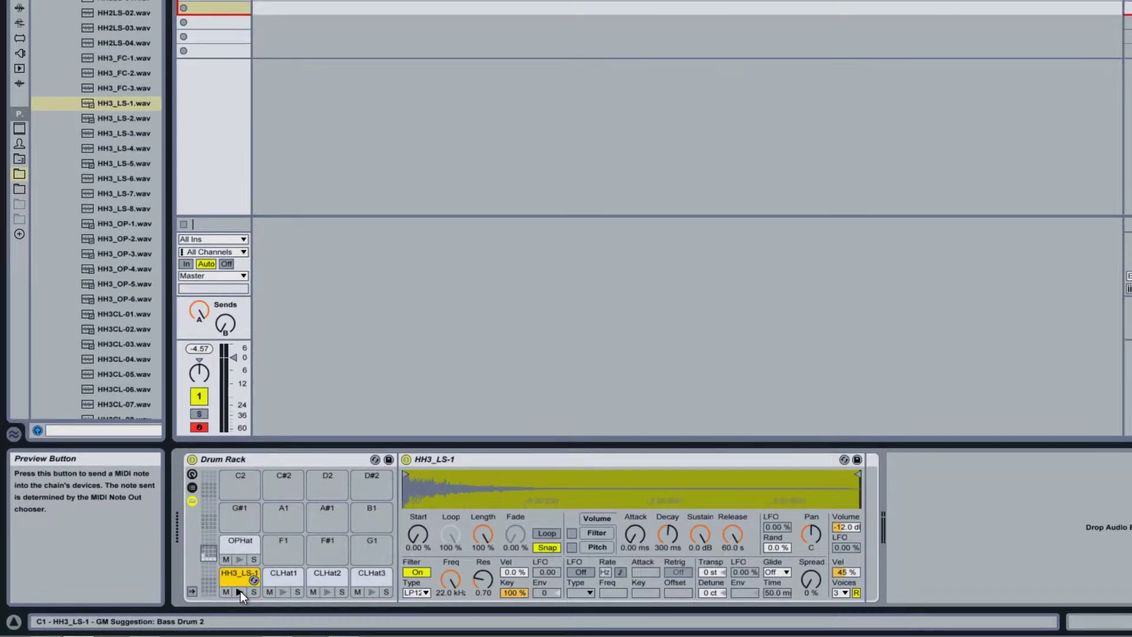
Step: Try a Reverb effect after the HH3_LS-1 sample in the C1 pad's chain, and remove it again
click(19, 8)
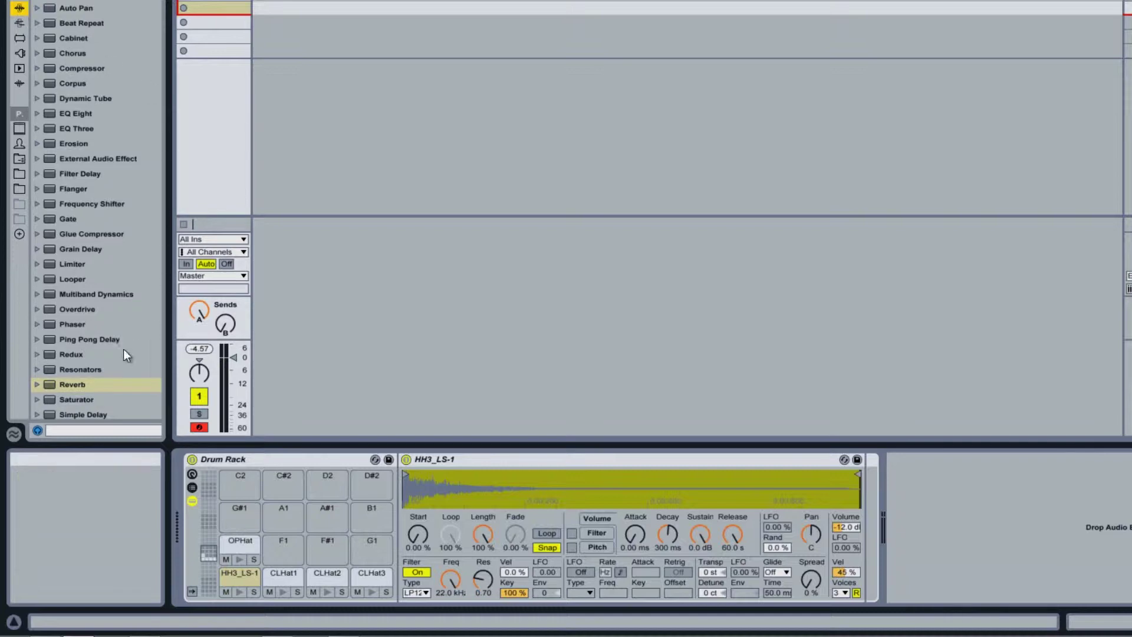
drag(70, 384, 865, 501)
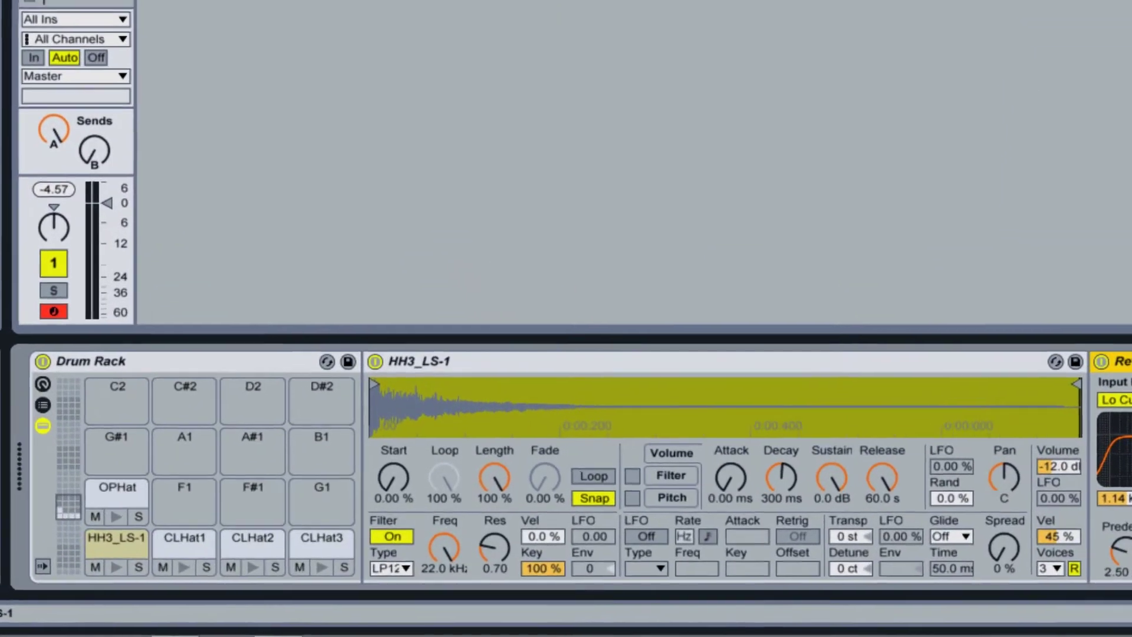
click(459, 361)
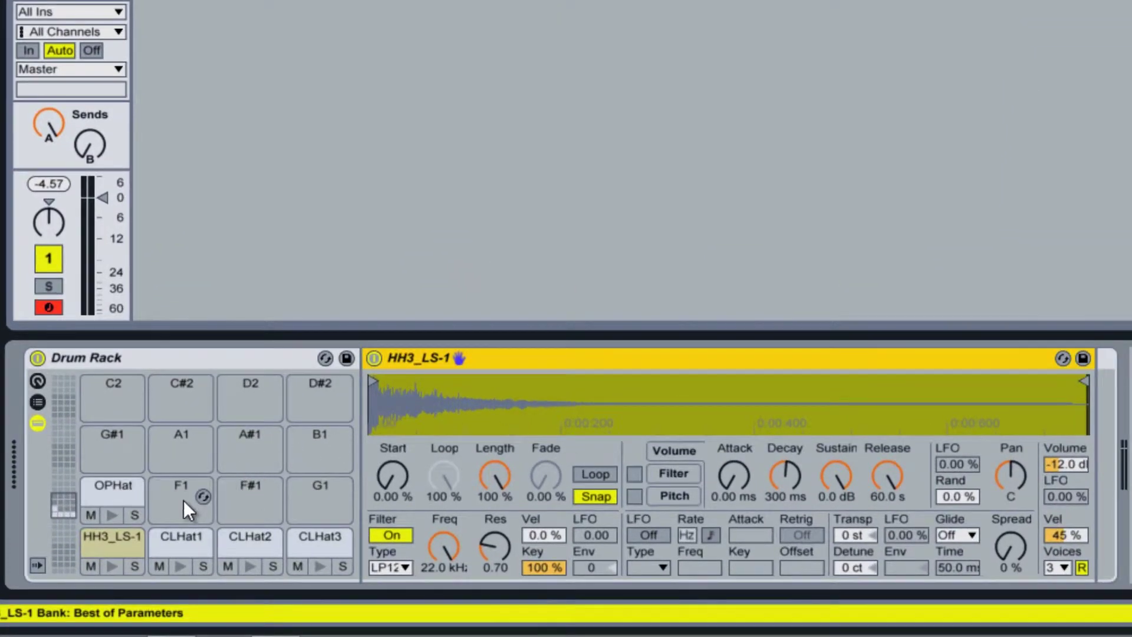
Step: Look through the Drum Rack's higher and lower pad ranges and return to the pads from C1 to D#2
click(90, 567)
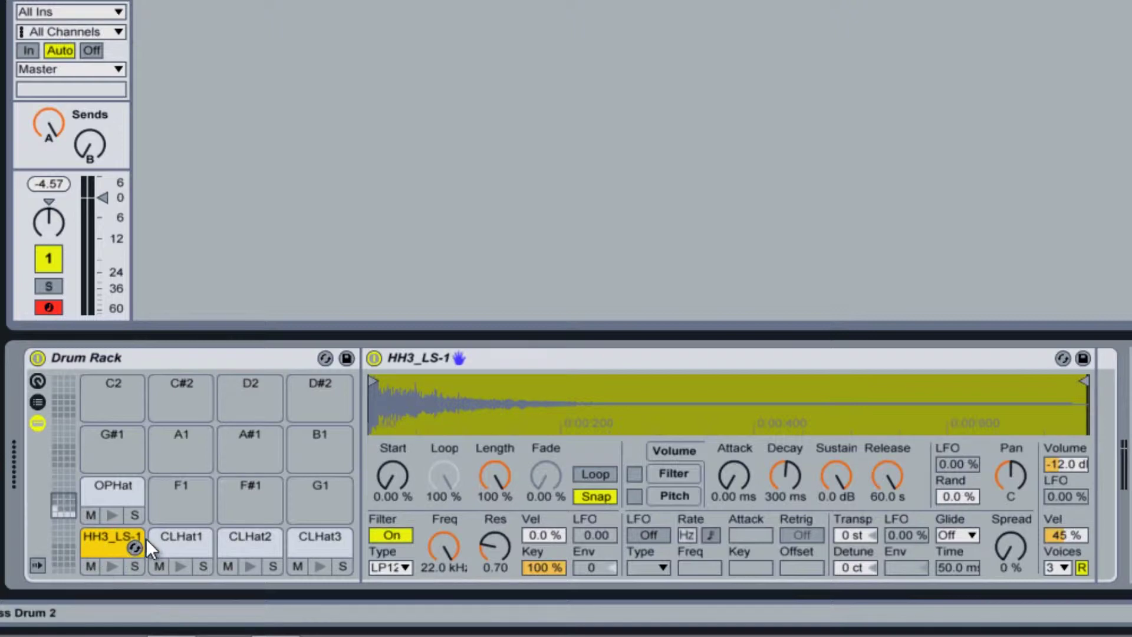
scroll(208, 479, up, 12)
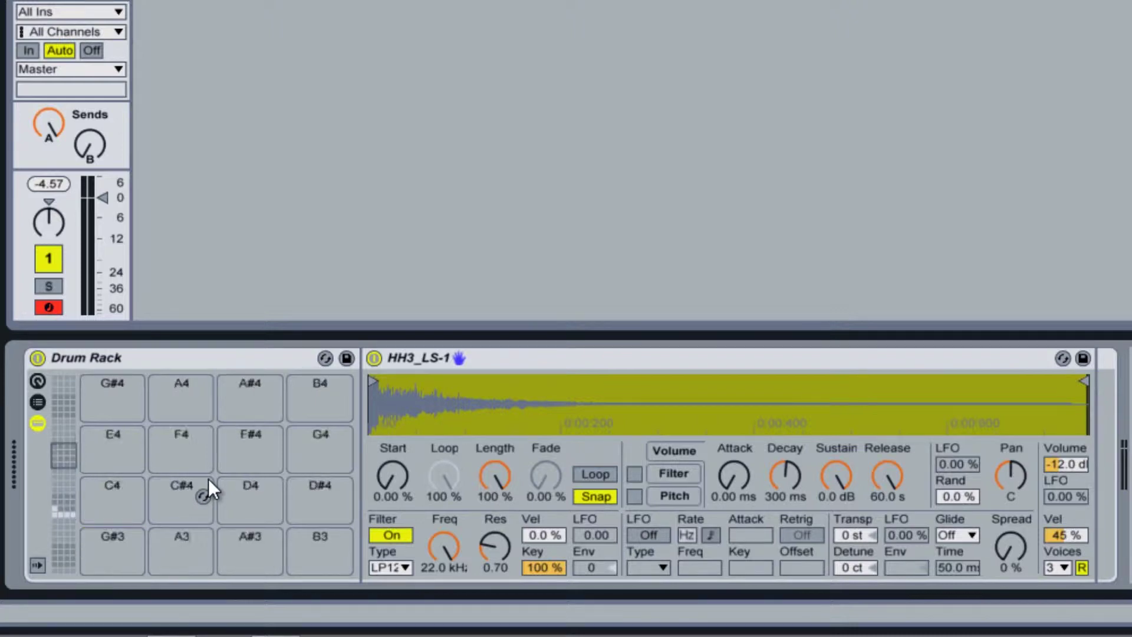
scroll(210, 483, down, 20)
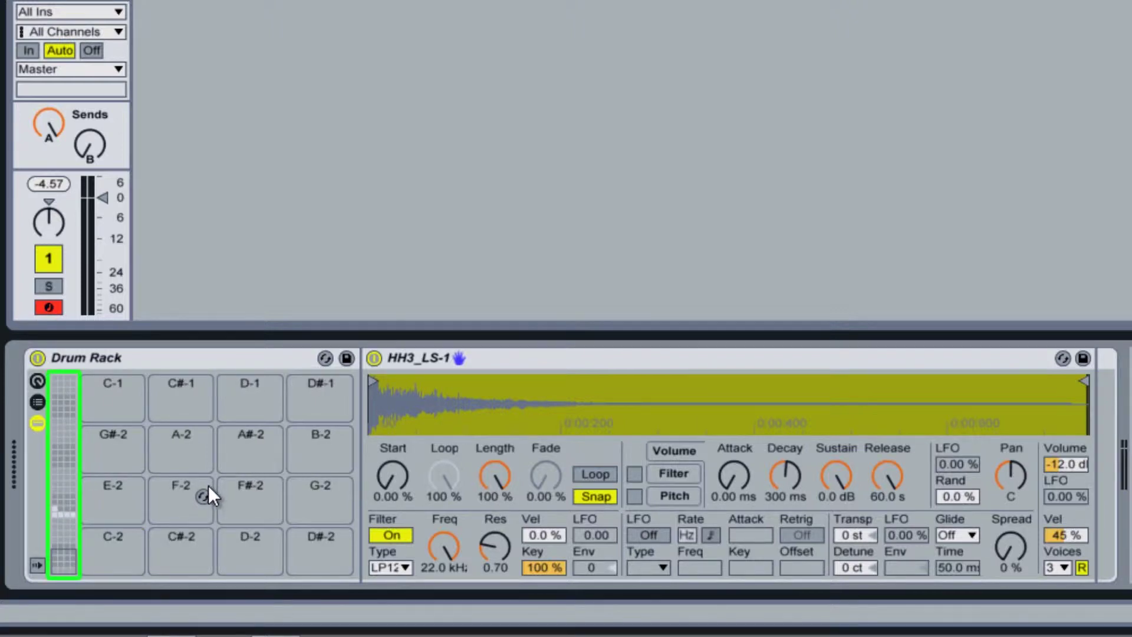
drag(59, 533, 62, 499)
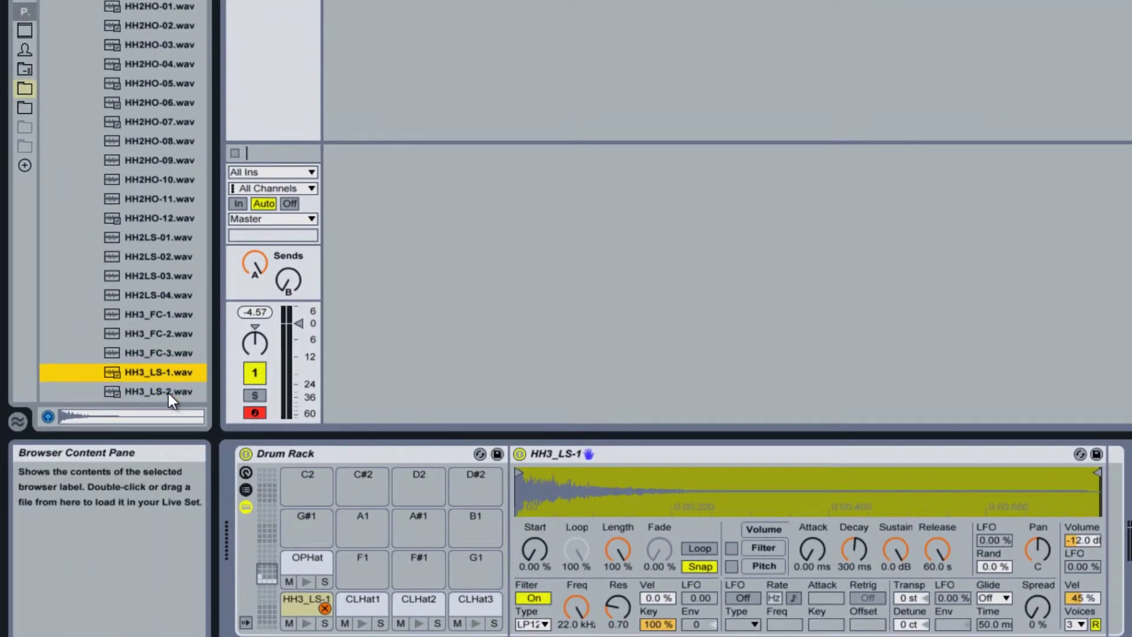
Step: Swap the C1 pad's sample for HH3_LS-2.wav and rename the pad HiHat
scroll(168, 393, down, 2)
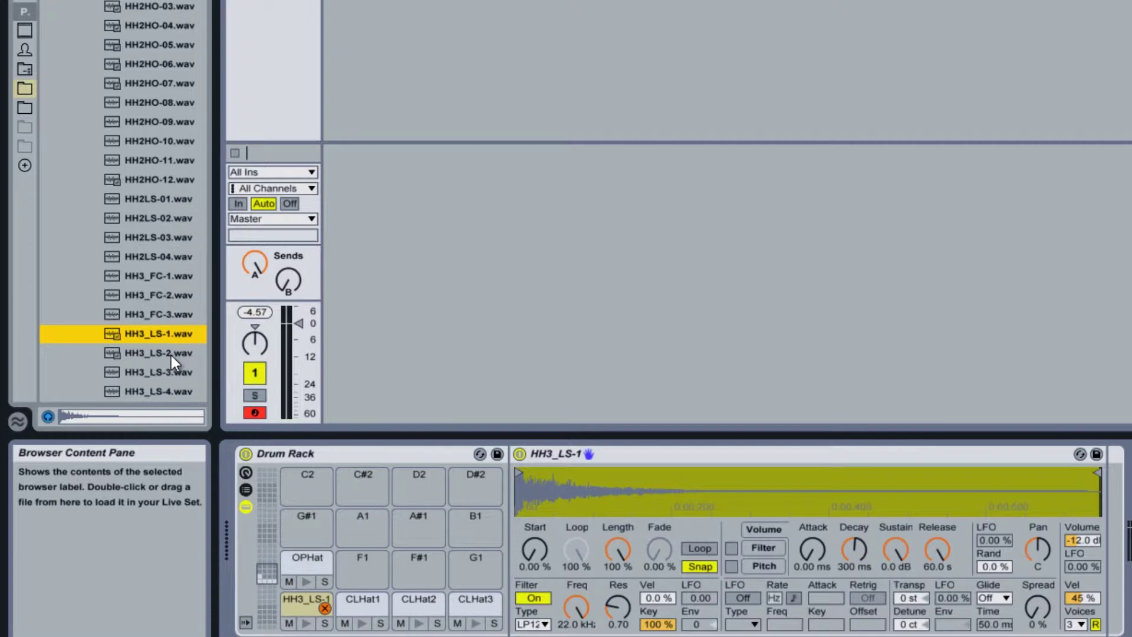
click(170, 353)
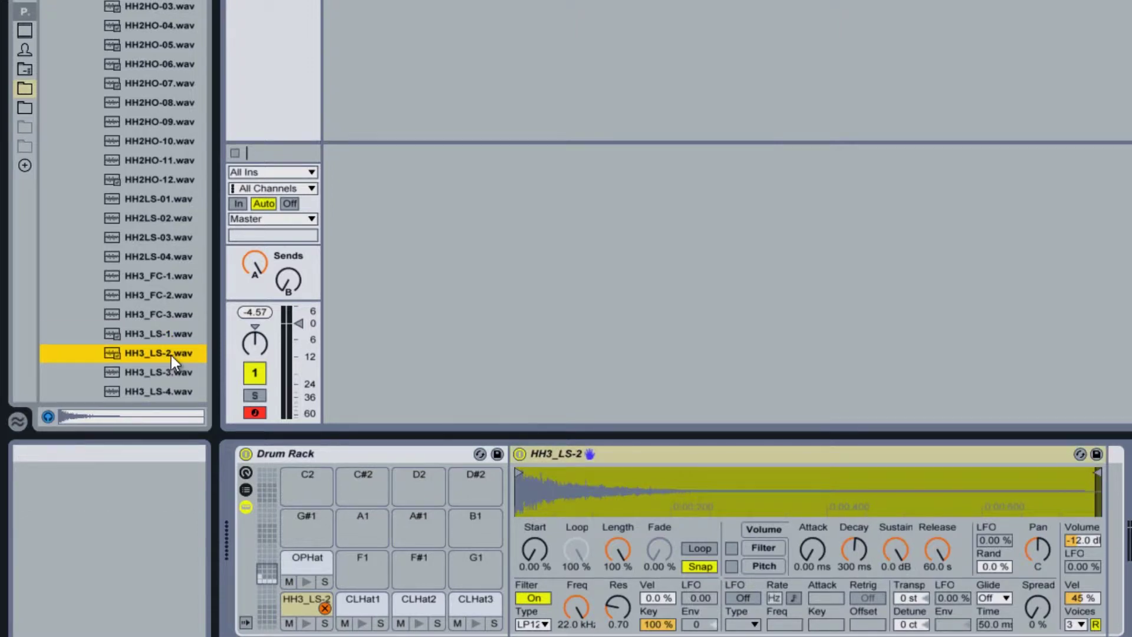
drag(171, 356, 323, 606)
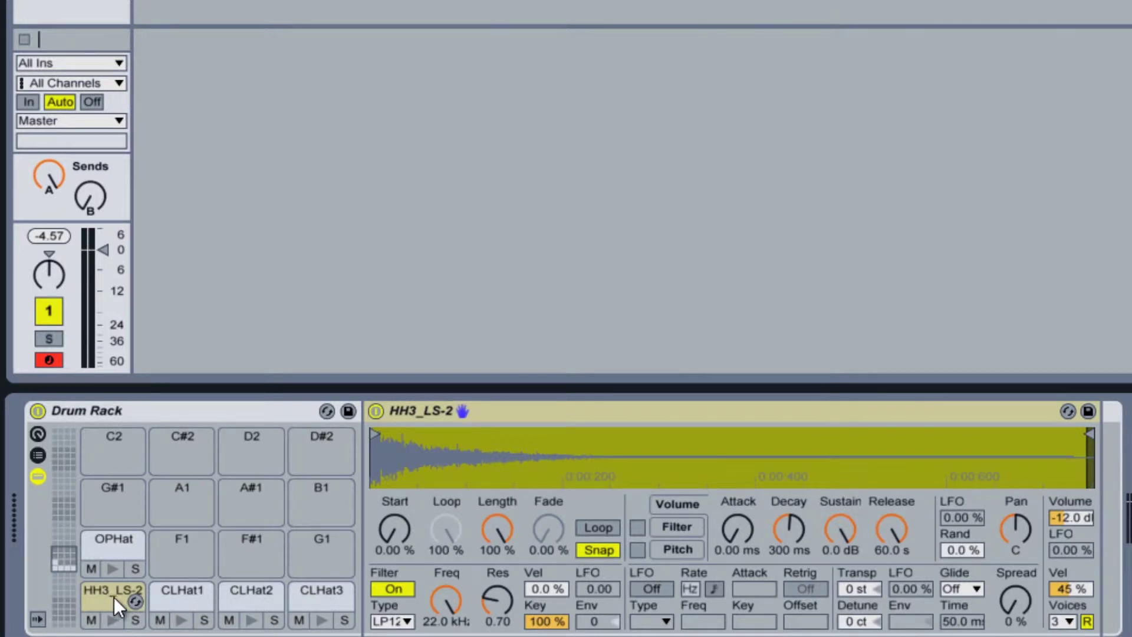
click(115, 590)
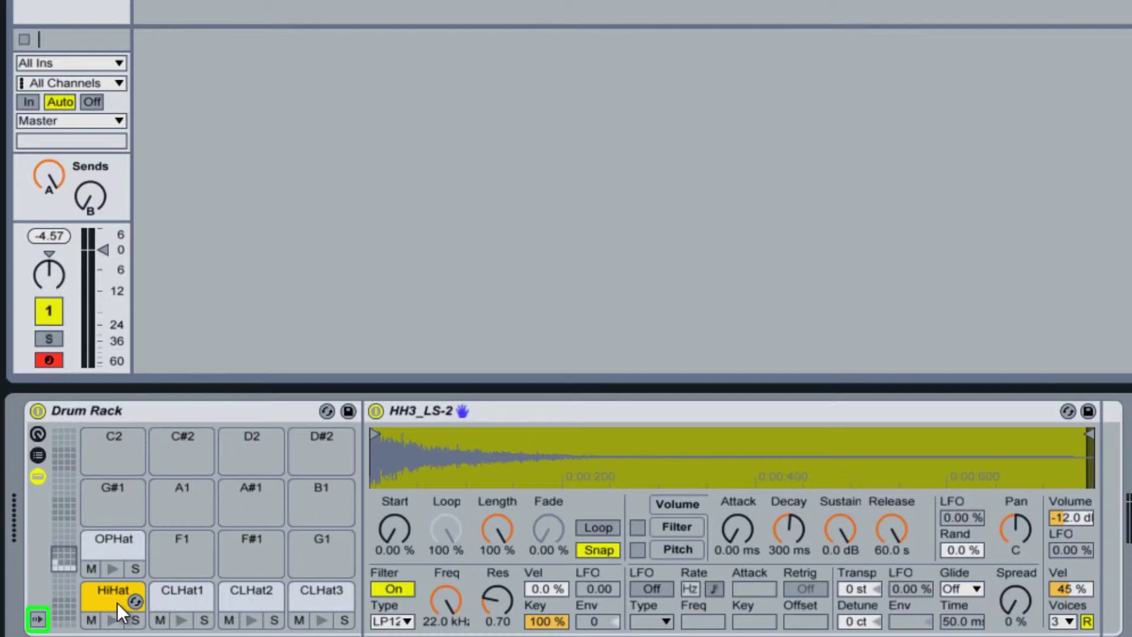
Step: Enable the rack's auto select and replace its device view with the chain list including input/output settings
click(38, 619)
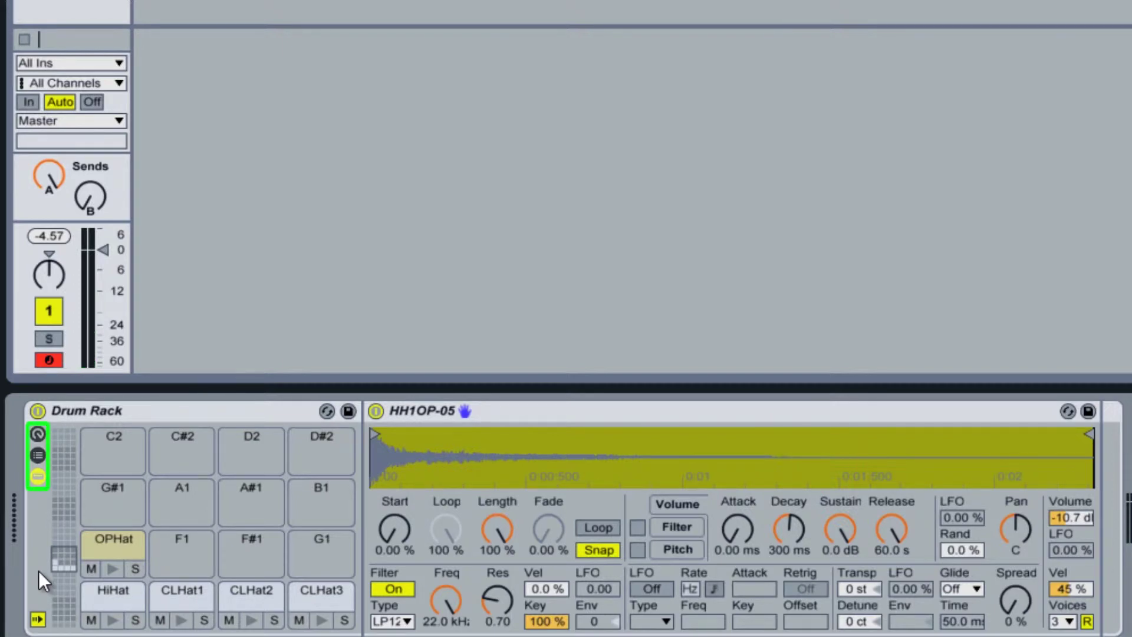
click(38, 475)
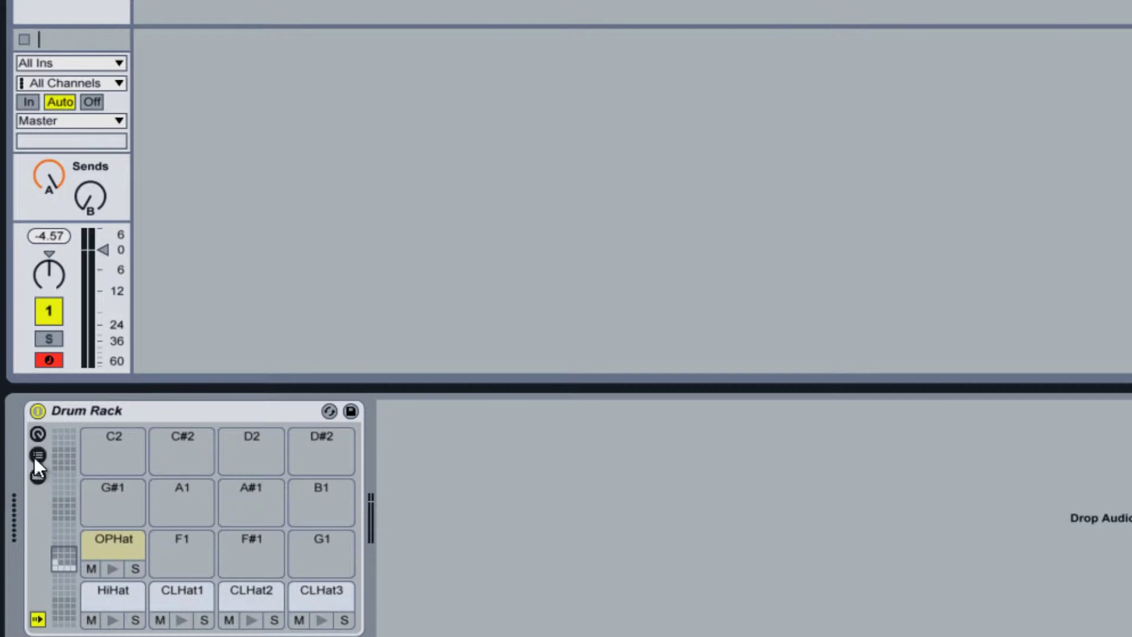
click(37, 455)
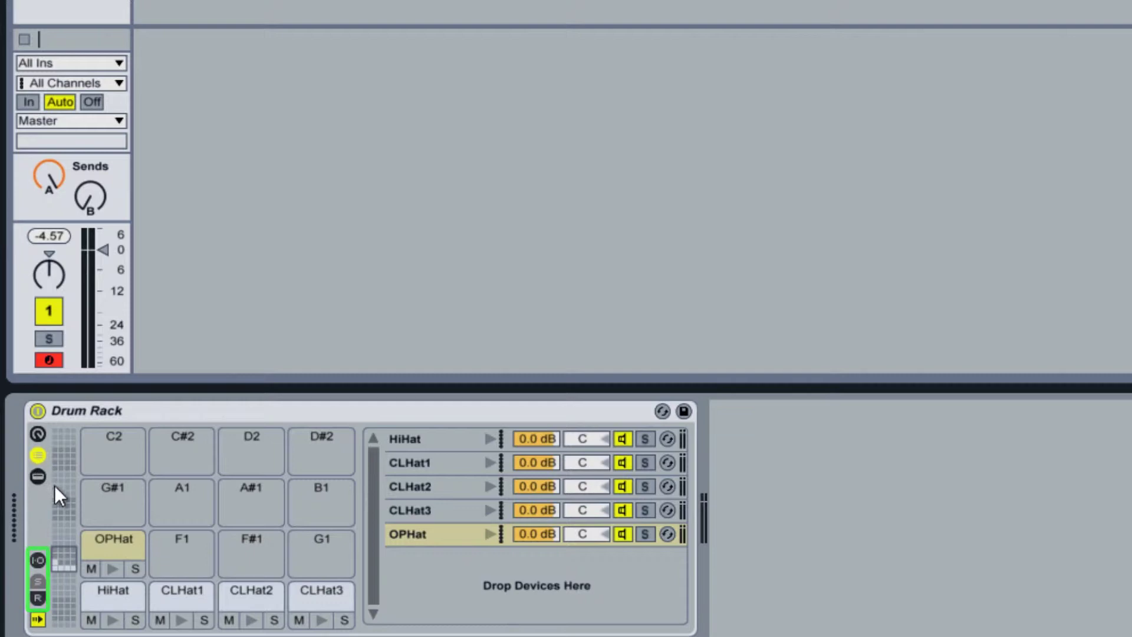
click(37, 561)
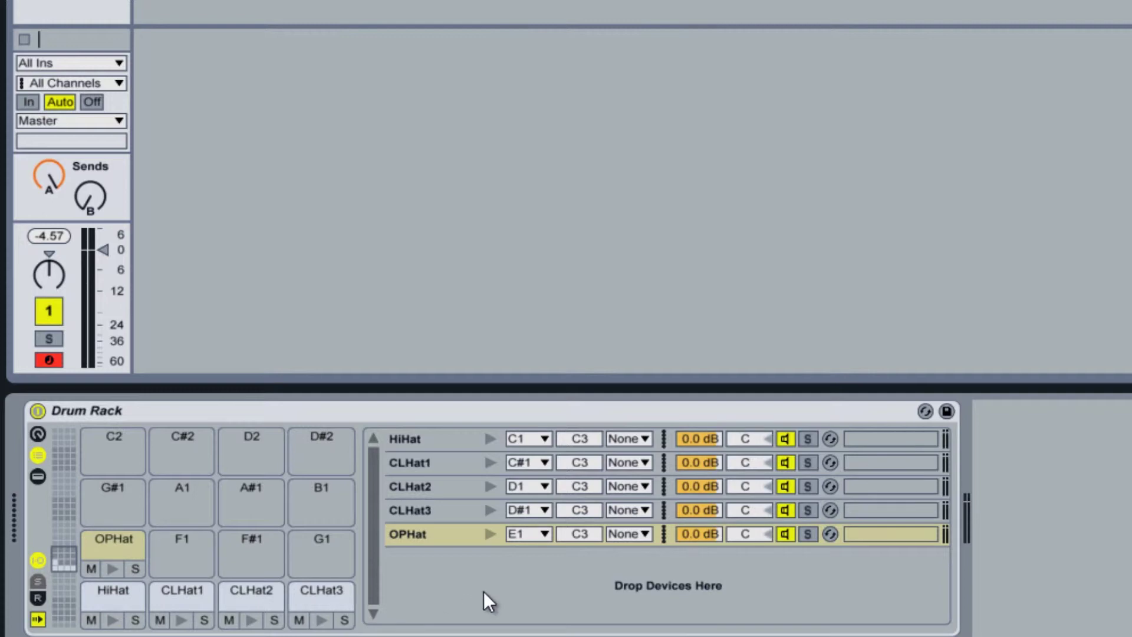
Step: Set the receive note of the CLHat1 and CLHat2 chains to C1
click(533, 464)
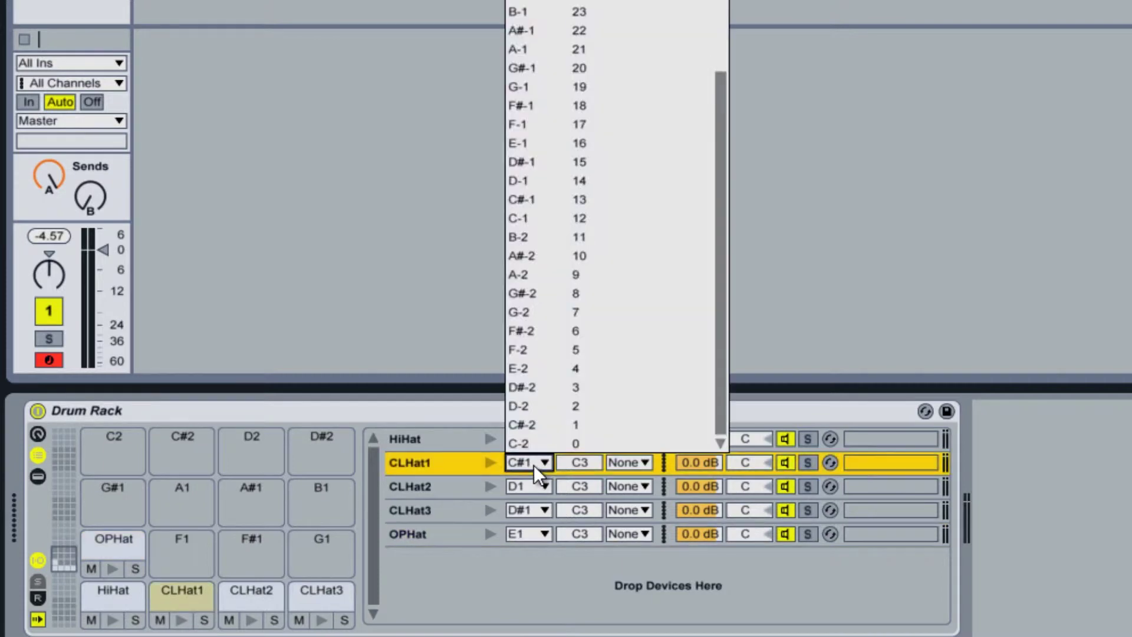
click(529, 11)
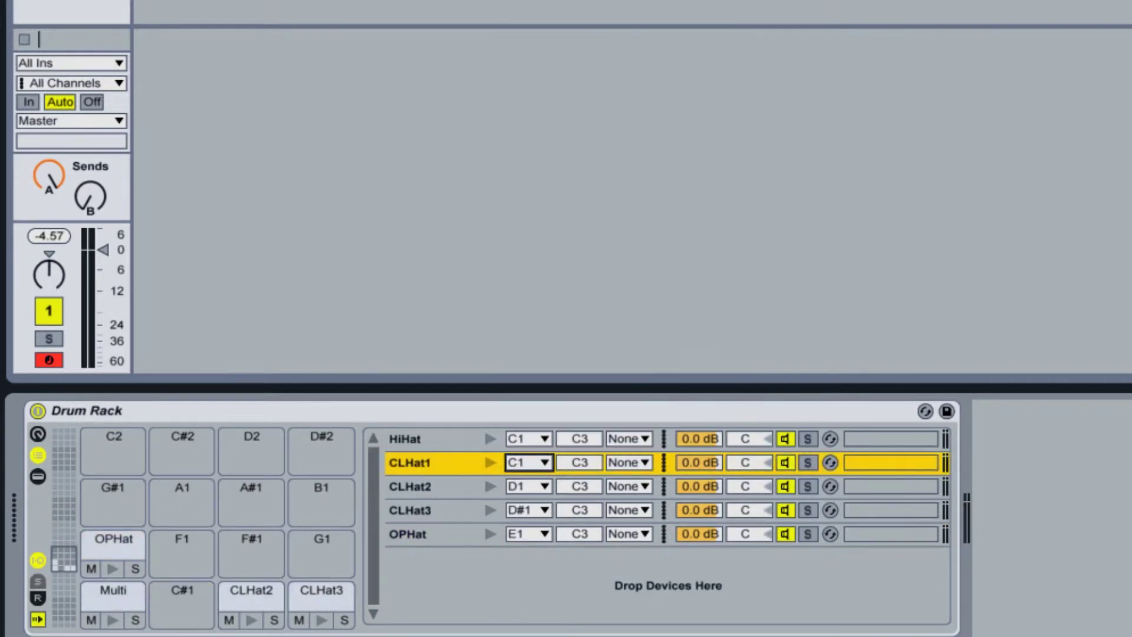
click(541, 486)
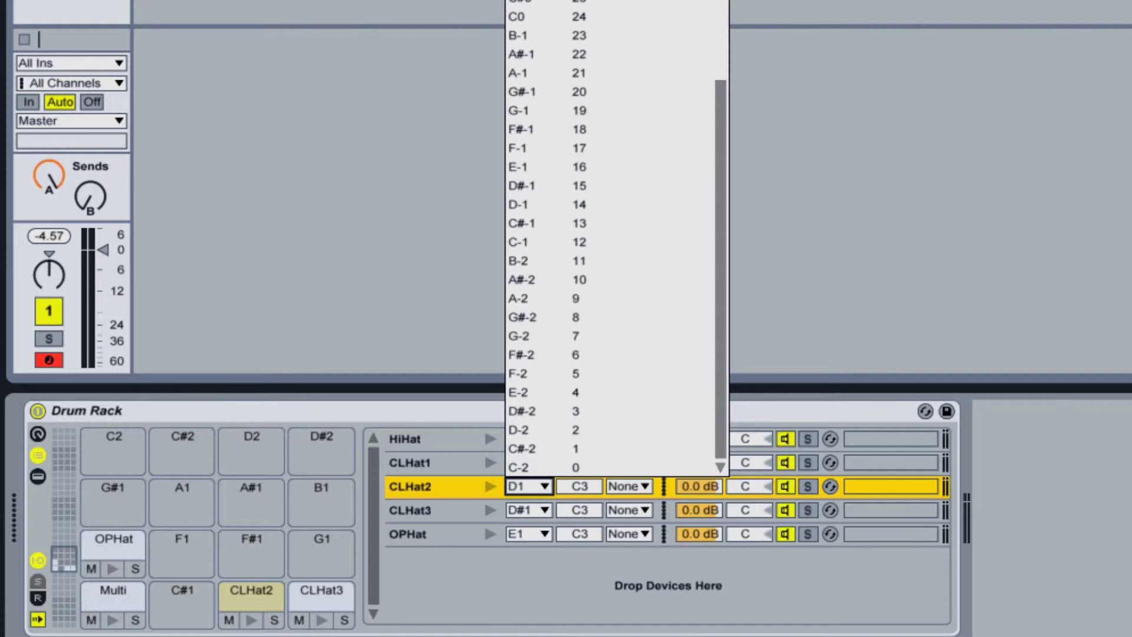
click(529, 9)
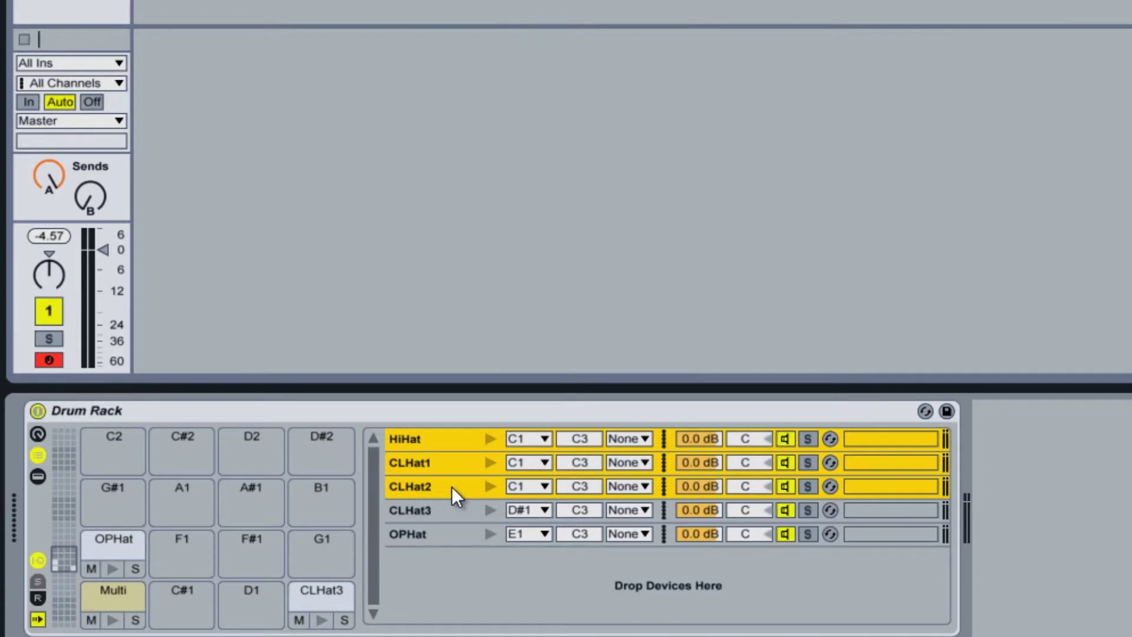
Step: Assign the CLHat3 and OPHat chains to choke group 16
click(645, 511)
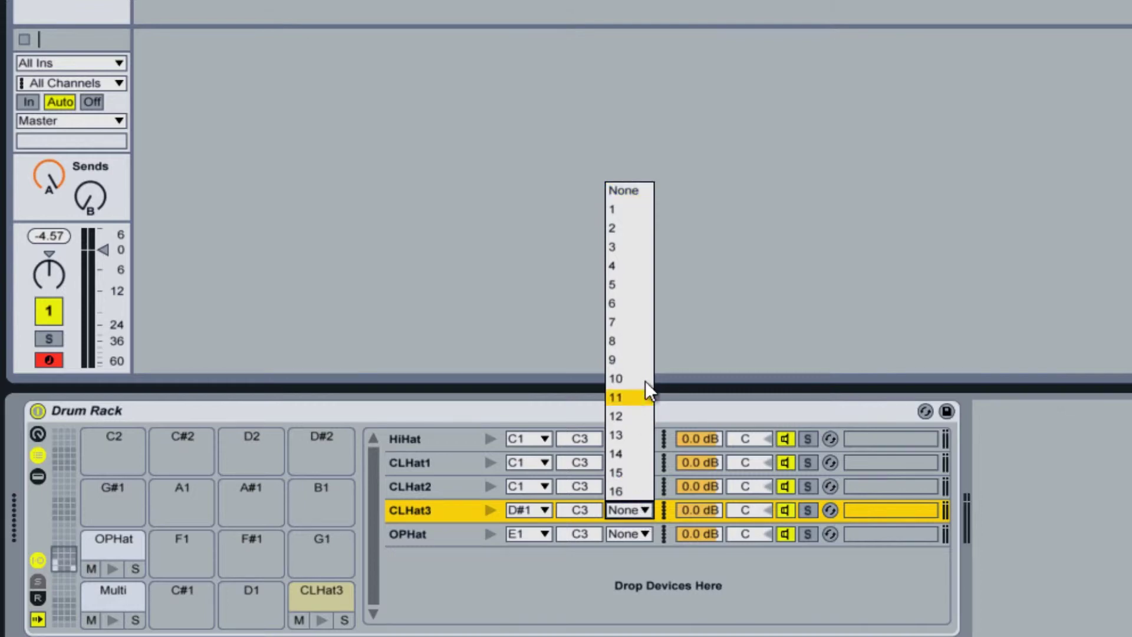
click(624, 489)
click(625, 534)
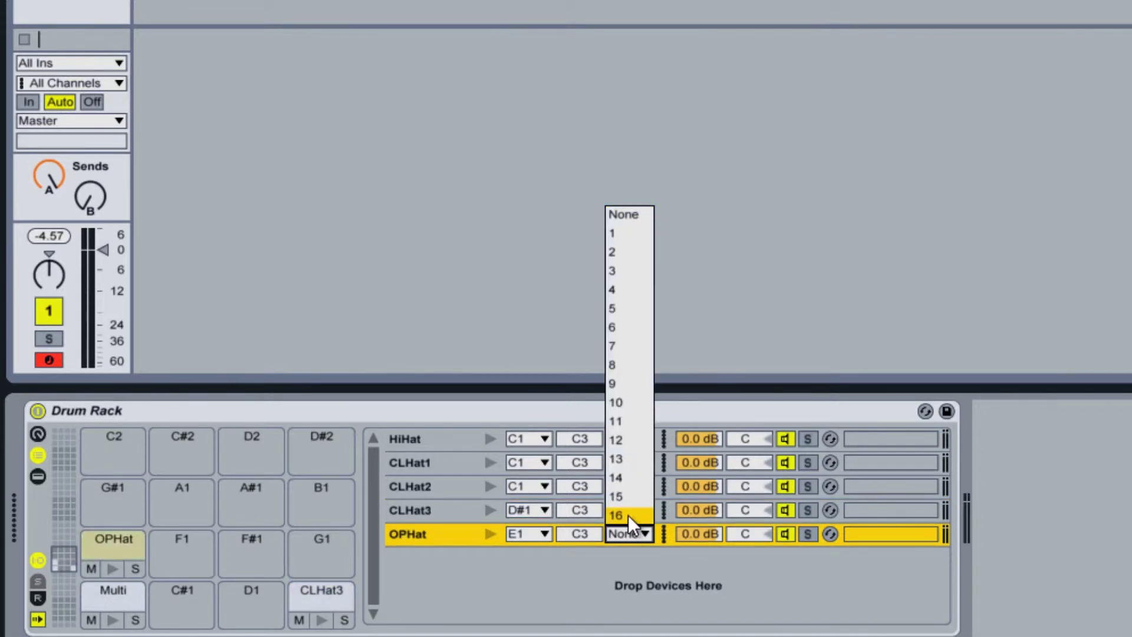
click(628, 515)
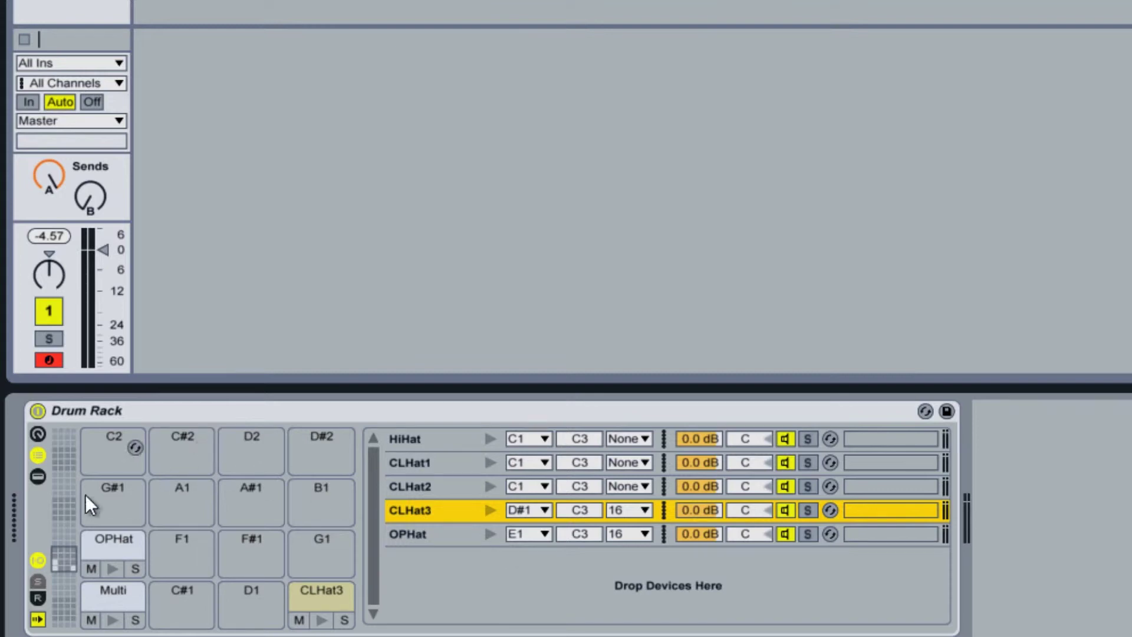
Step: Show the rack's return chains and add Reverb as a return chain, keeping the send levels displayed
click(37, 597)
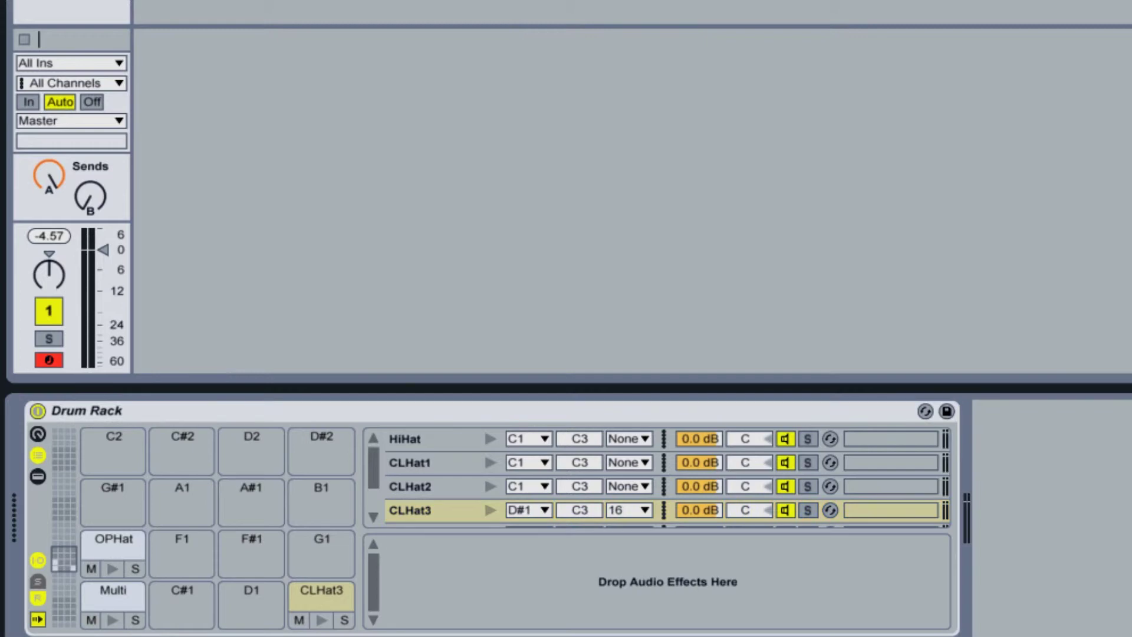
drag(250, 368, 436, 579)
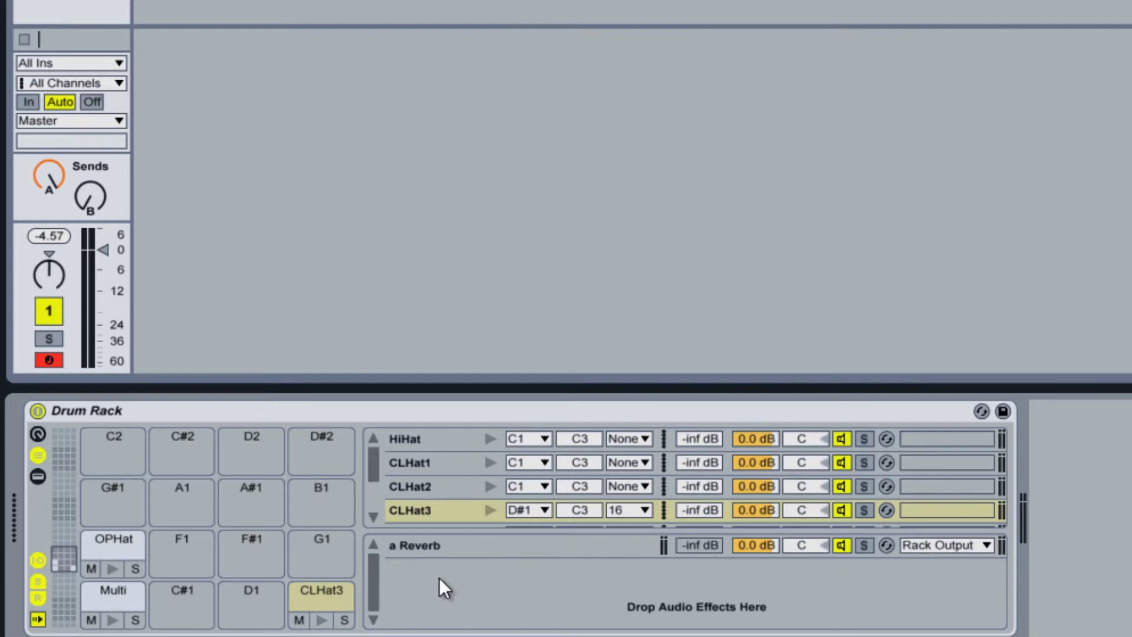
click(37, 580)
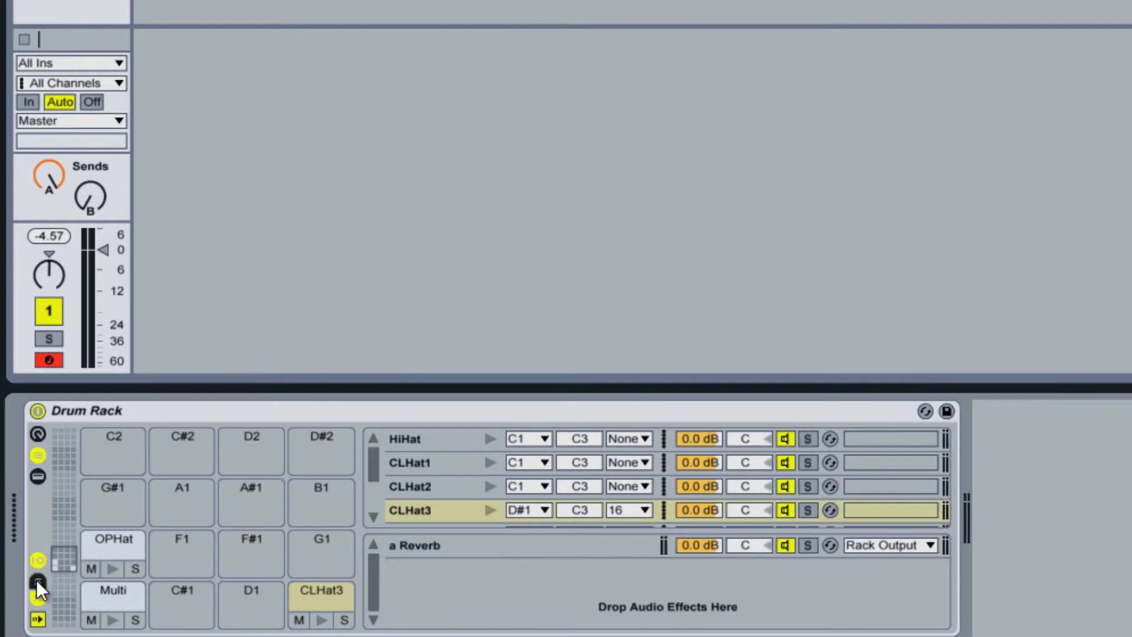
click(38, 580)
click(41, 582)
click(41, 581)
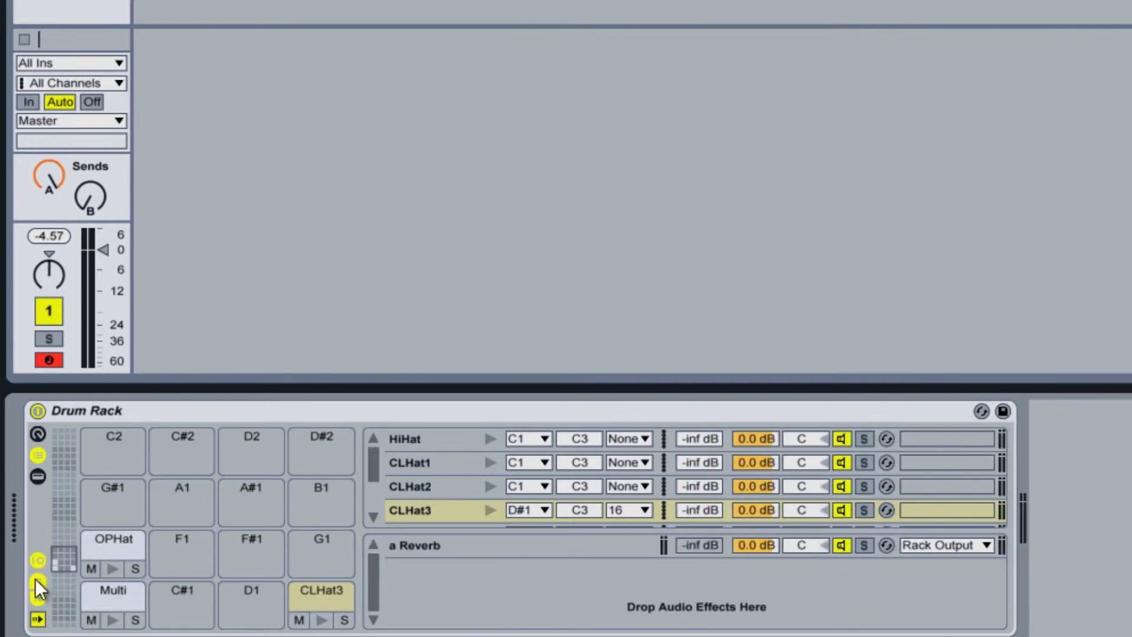
Step: Examine the CLHat3 chain's Reverb send level and the output routing options of the Reverb return chain
scroll(737, 484, down, 2)
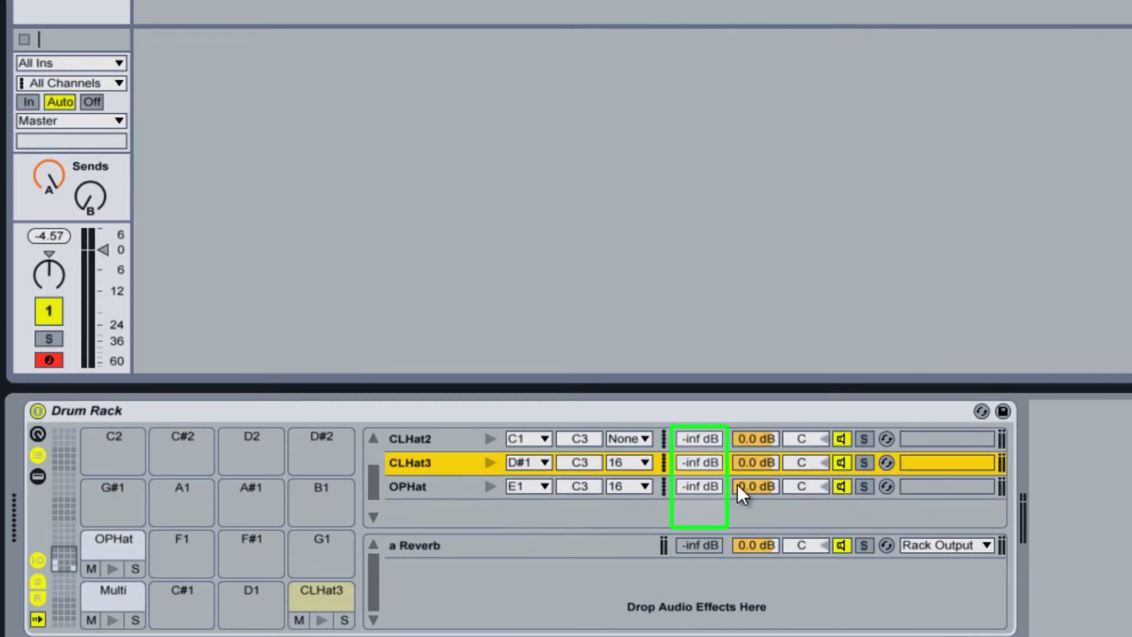
mouse_move(703, 459)
mouse_down()
mouse_move(703, 479)
mouse_move(706, 451)
mouse_move(705, 487)
mouse_move(713, 466)
mouse_up()
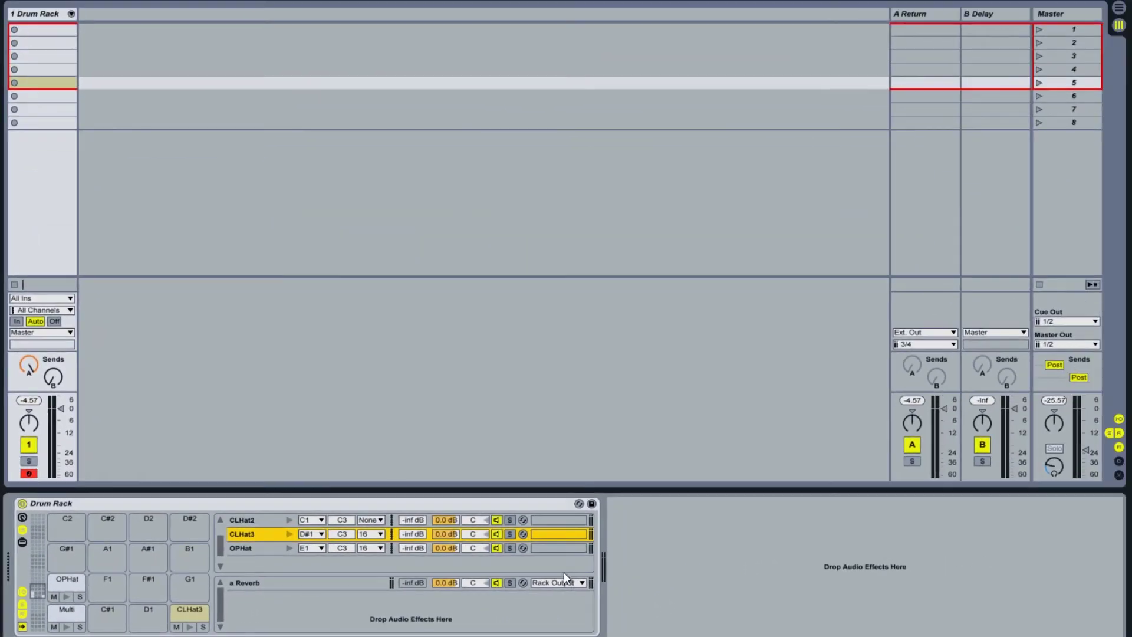
click(565, 581)
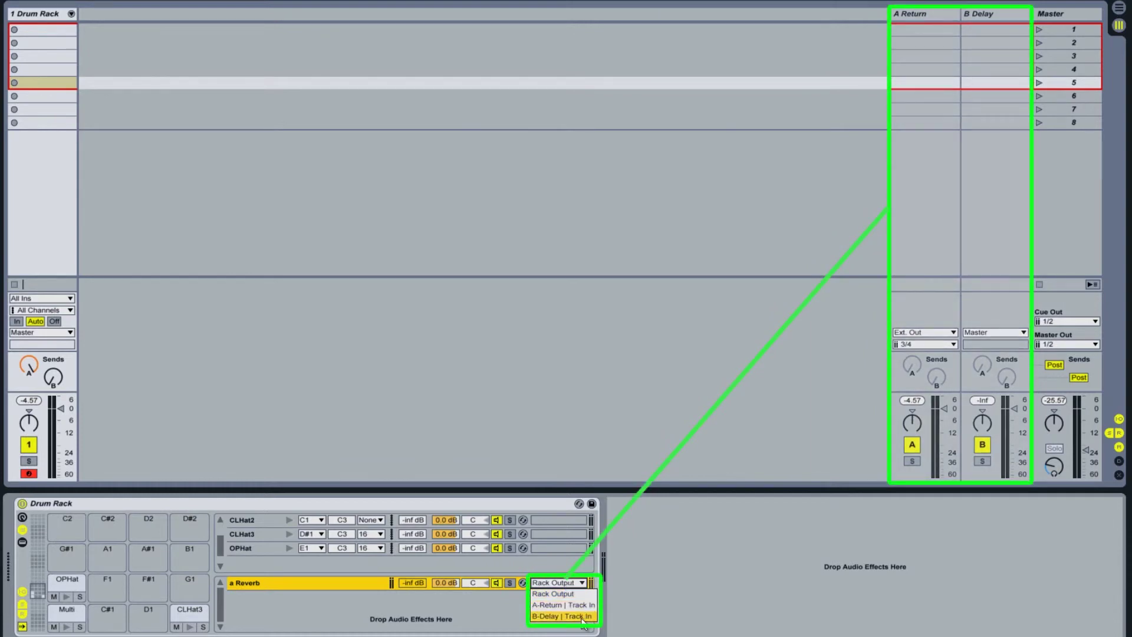
click(575, 581)
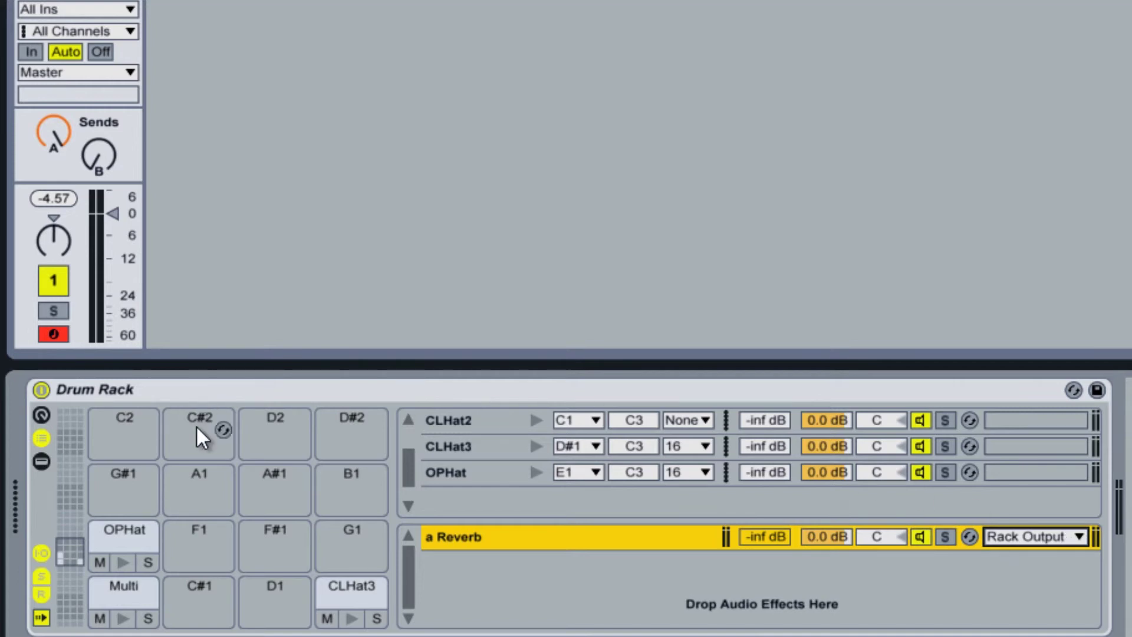
Step: Hide the input/output, send and return sections of the rack's chain list
click(41, 553)
click(44, 576)
click(44, 593)
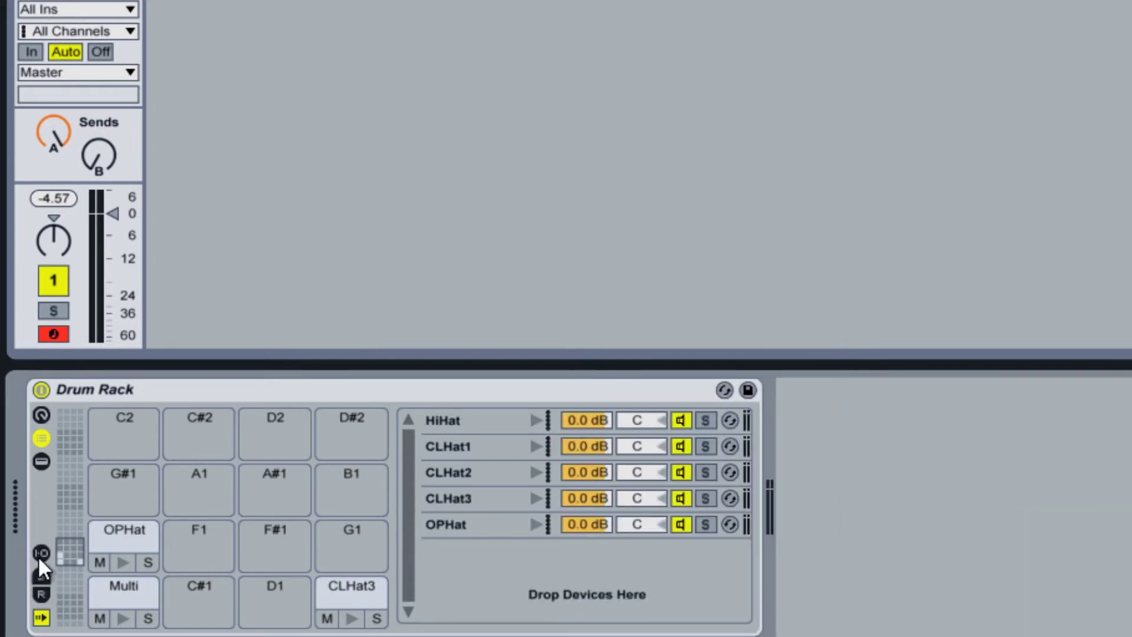
Step: Show the rack's macro controls and map the CLHat3 sampler's volume envelope sustain to Macro 1
click(41, 415)
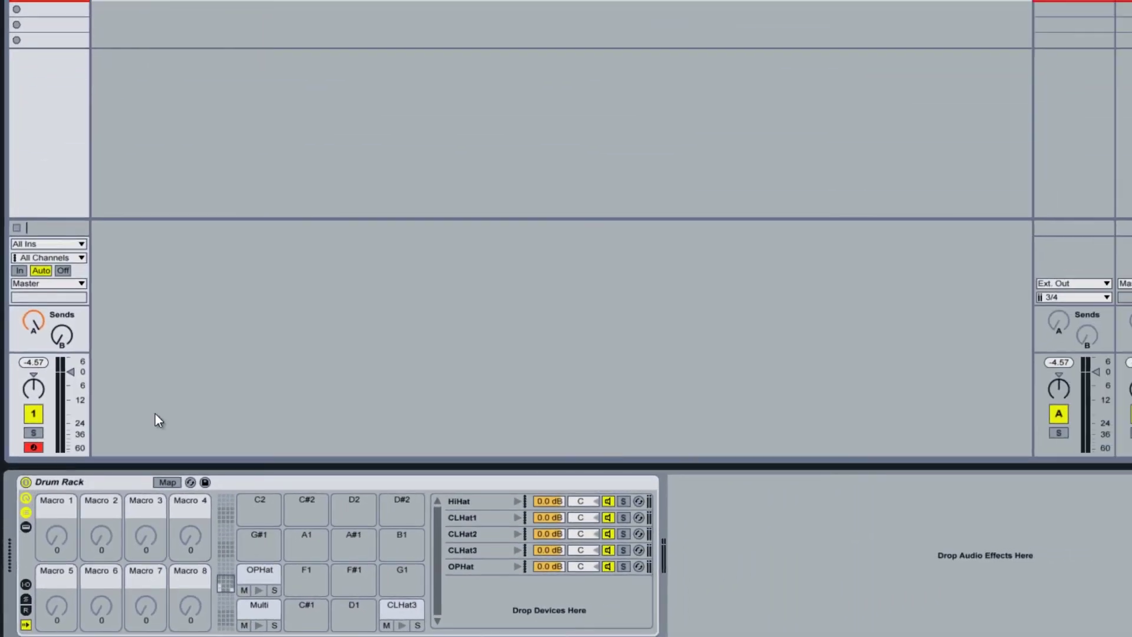
click(463, 549)
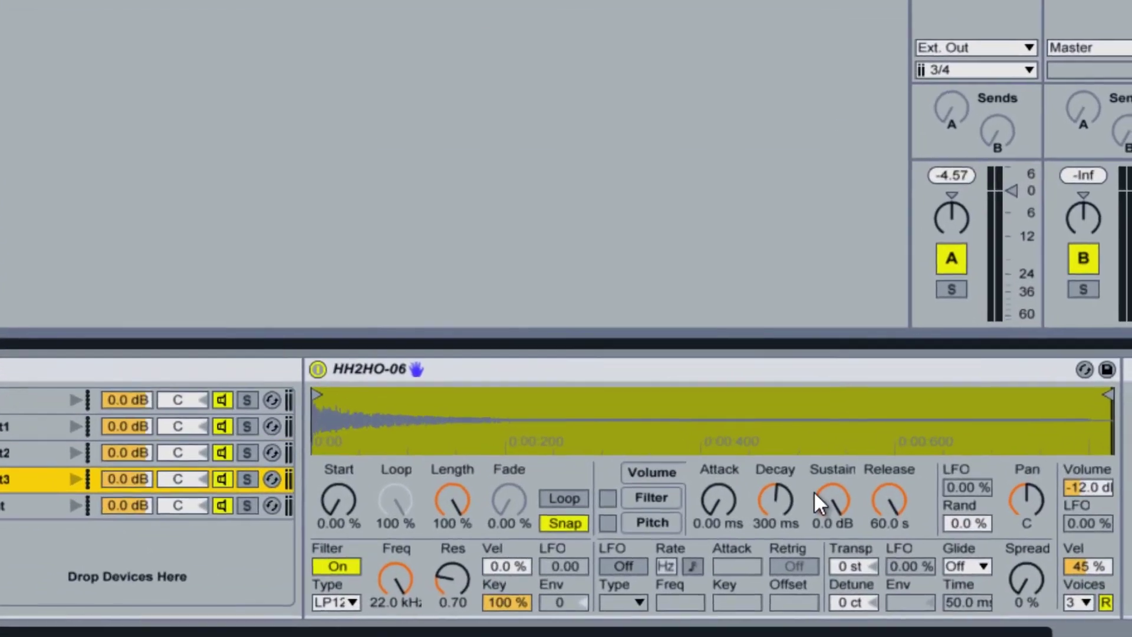
right_click(991, 564)
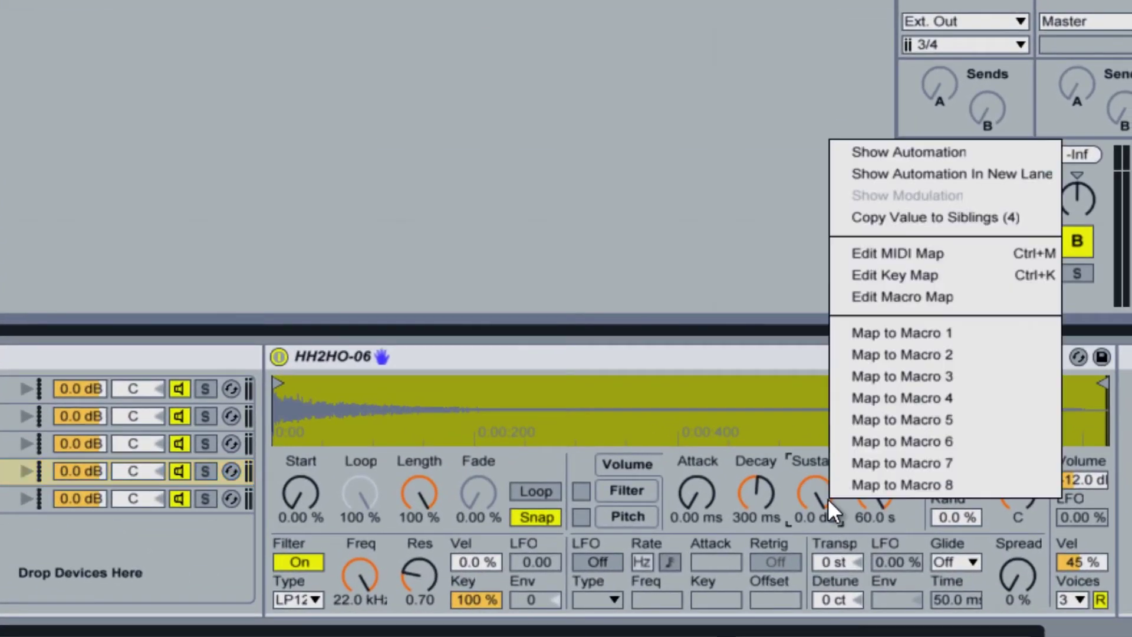
click(896, 333)
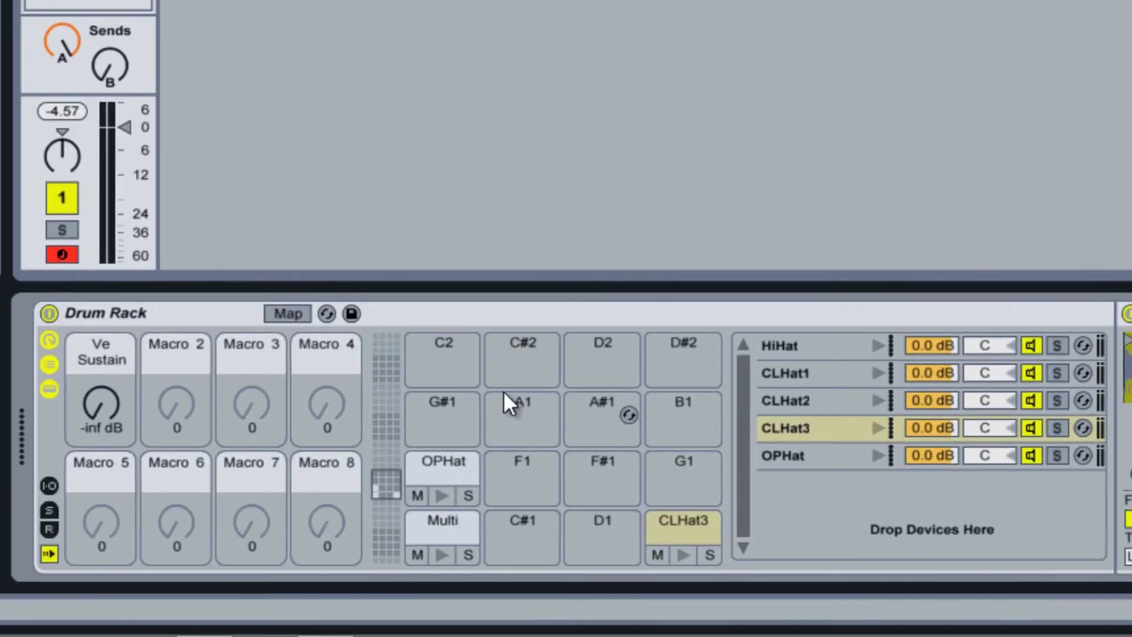
Step: Rename the first macro of the Drum Rack as Sustain
click(117, 349)
key(ctrl+r)
text(Sustain)
key(Return)
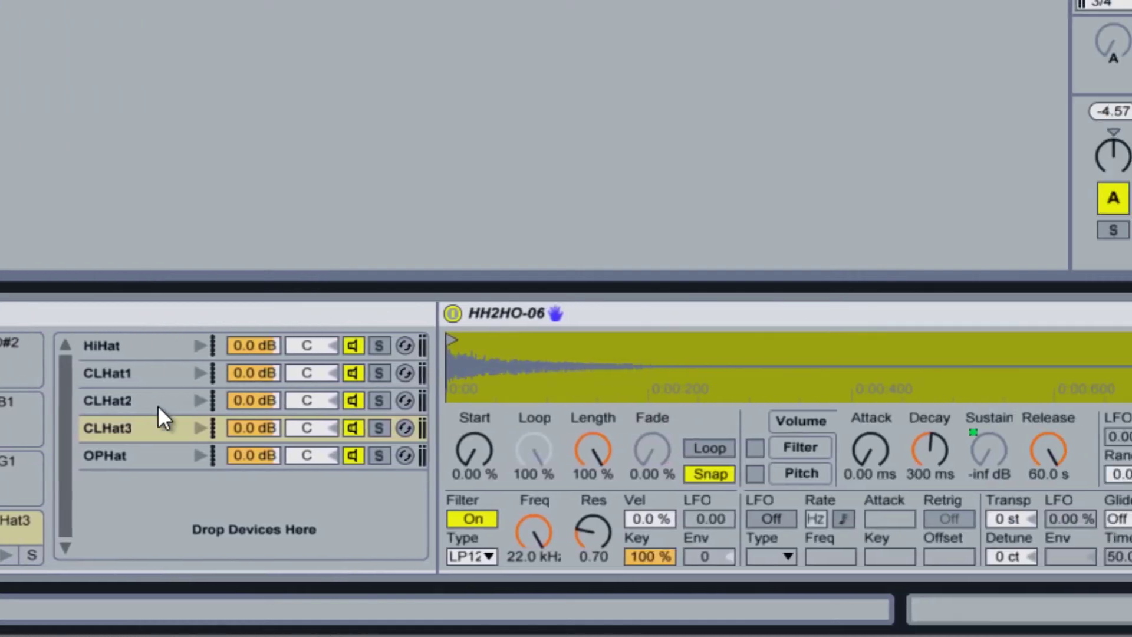
Step: Map the sustain of the OPHat and CLHat2 chains' samplers to the Sustain macro
click(89, 455)
right_click(958, 474)
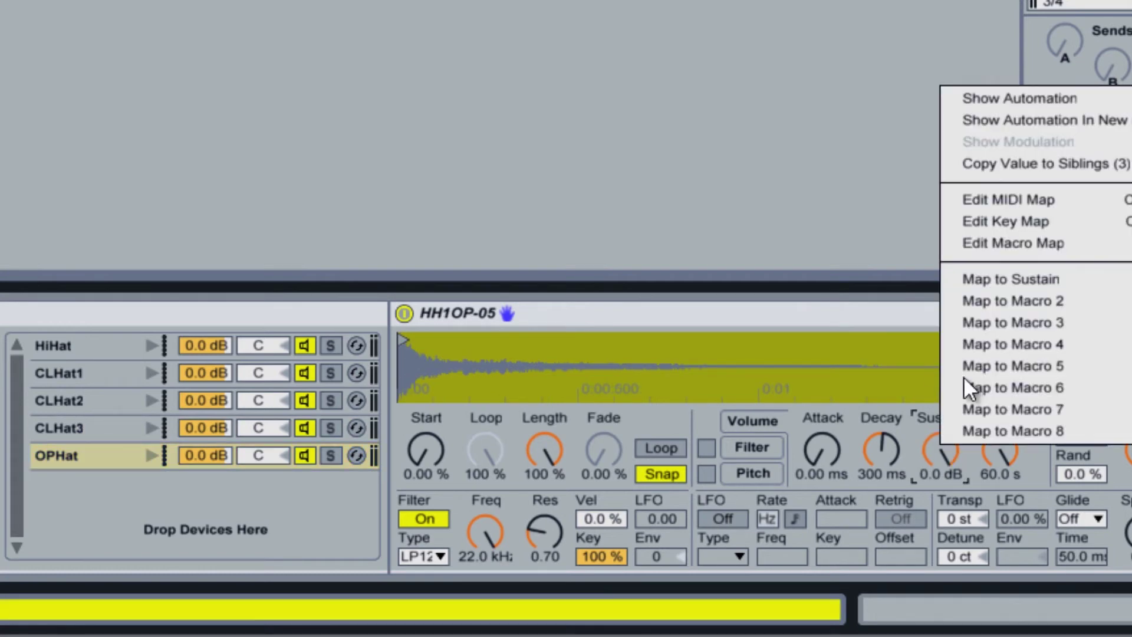
click(1017, 284)
click(82, 400)
right_click(938, 451)
click(955, 281)
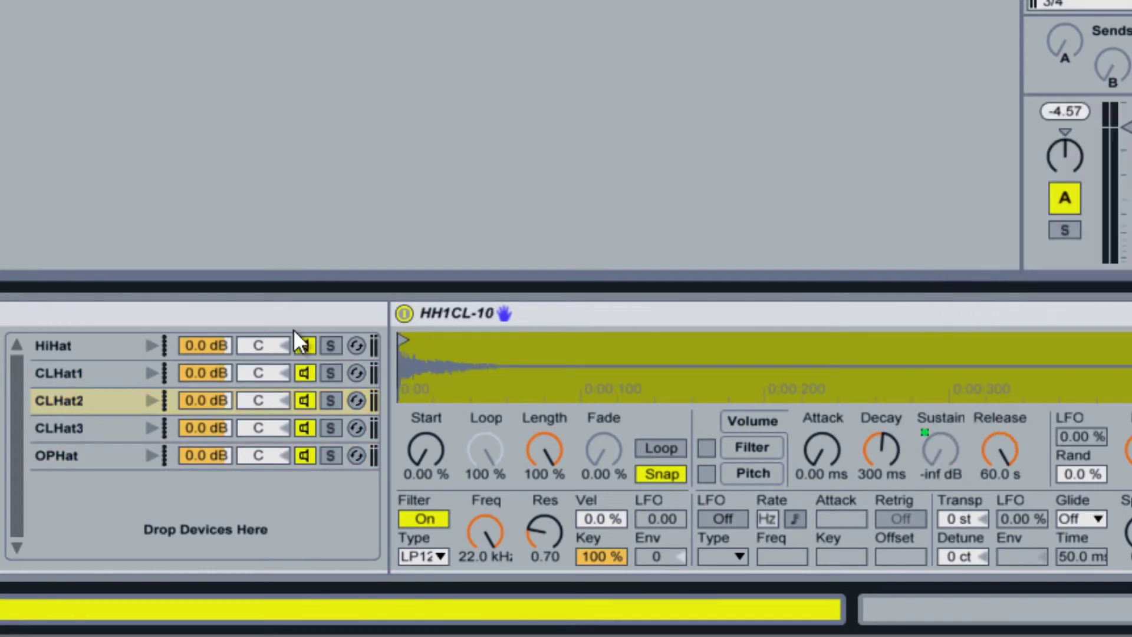
Step: Map the sustain of the CLHat1 and HiHat chains' samplers to the Sustain macro and raise that macro to 0.0 dB
click(59, 377)
right_click(943, 453)
click(1033, 282)
click(59, 345)
right_click(954, 457)
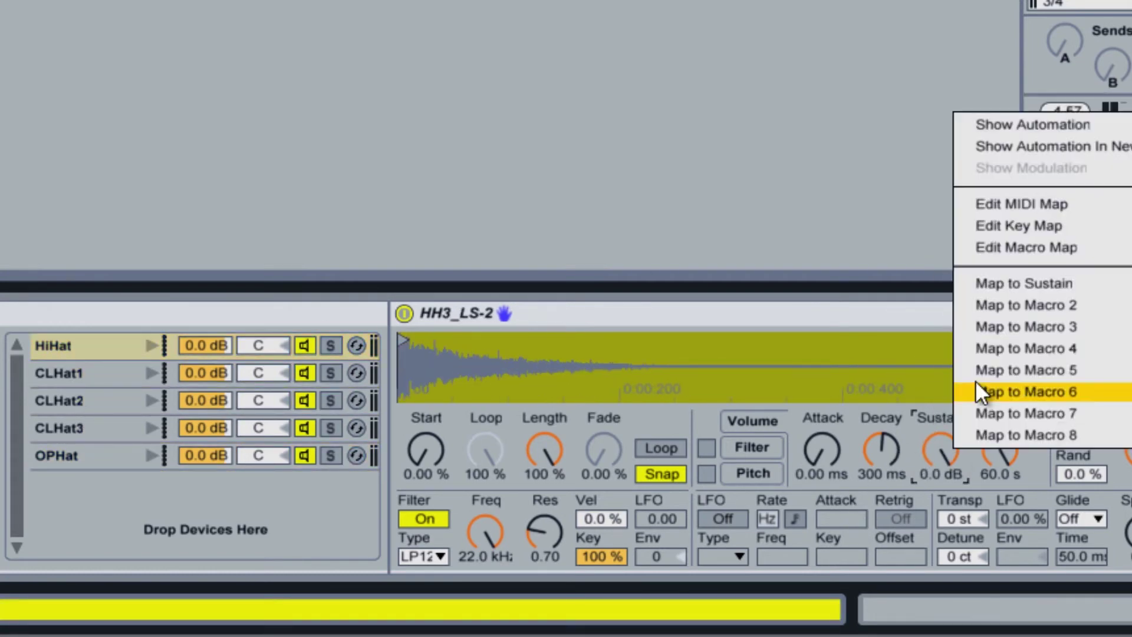
click(1021, 284)
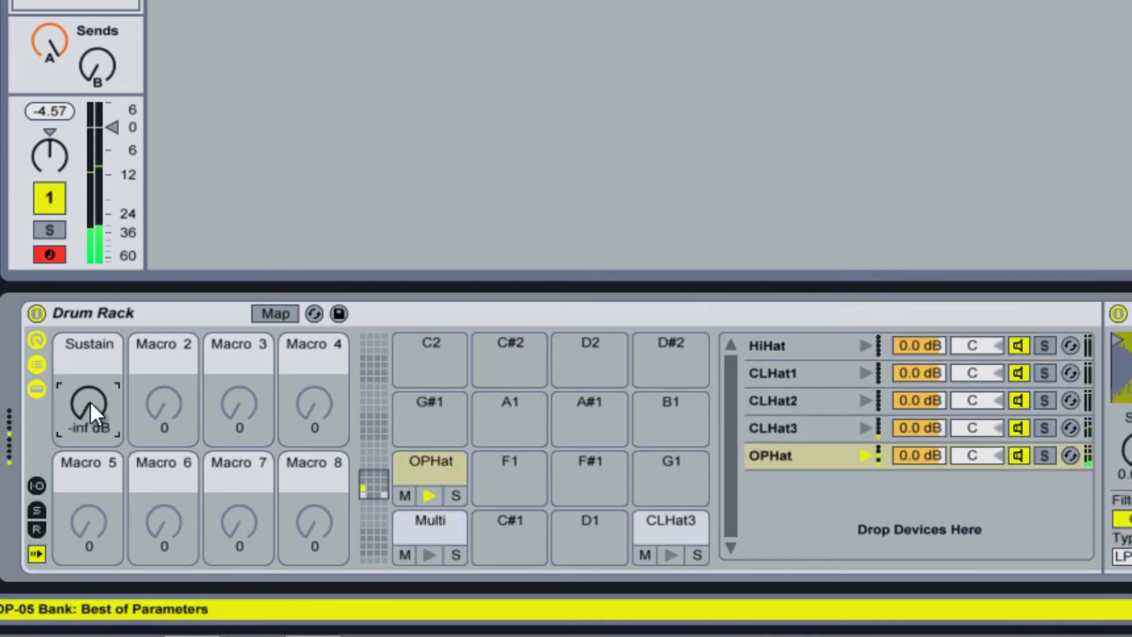
mouse_move(89, 401)
mouse_down()
mouse_move(90, 366)
mouse_move(90, 401)
mouse_up()
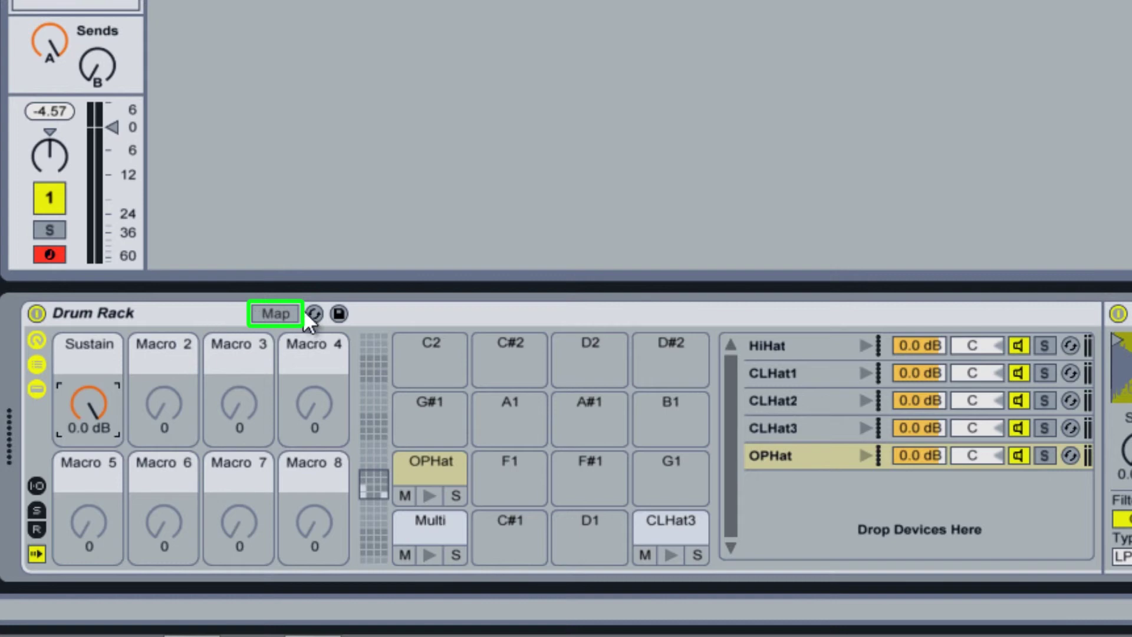
Step: Raise the minimum of the OPHat chain's sustain mapping above -inf dB, and turn the Sustain macro down to 0
click(282, 314)
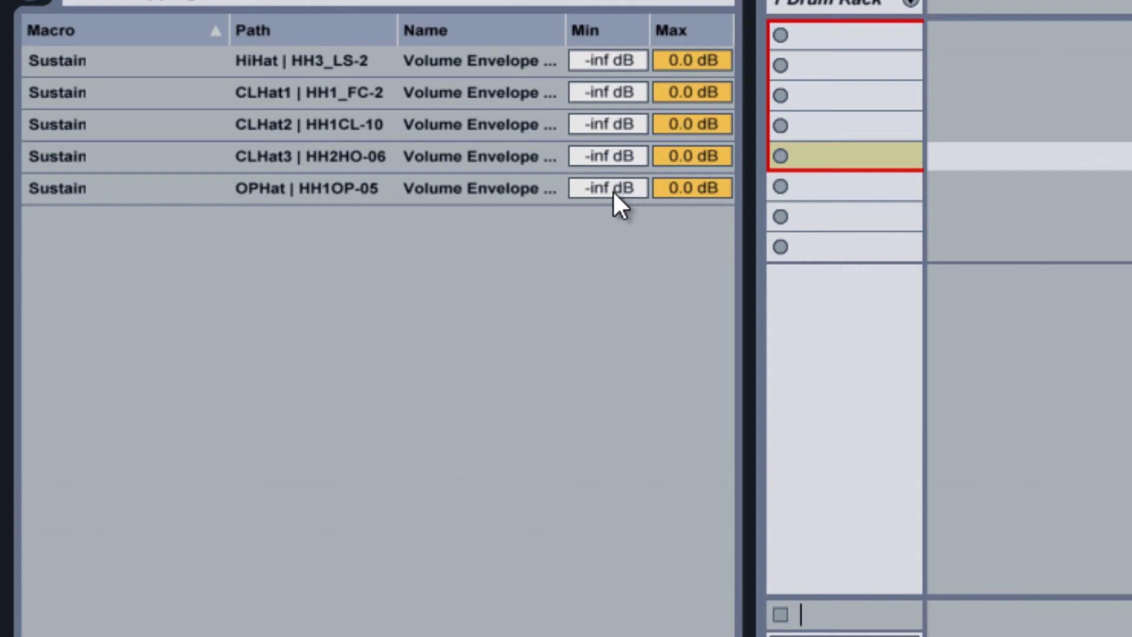
drag(613, 190, 614, 154)
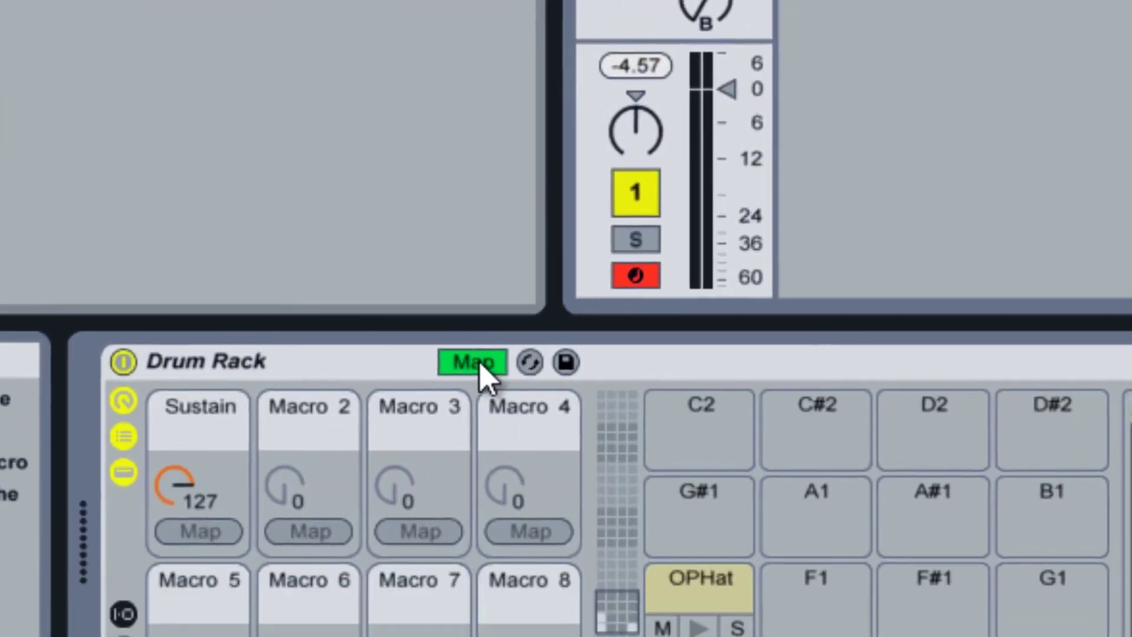
click(480, 367)
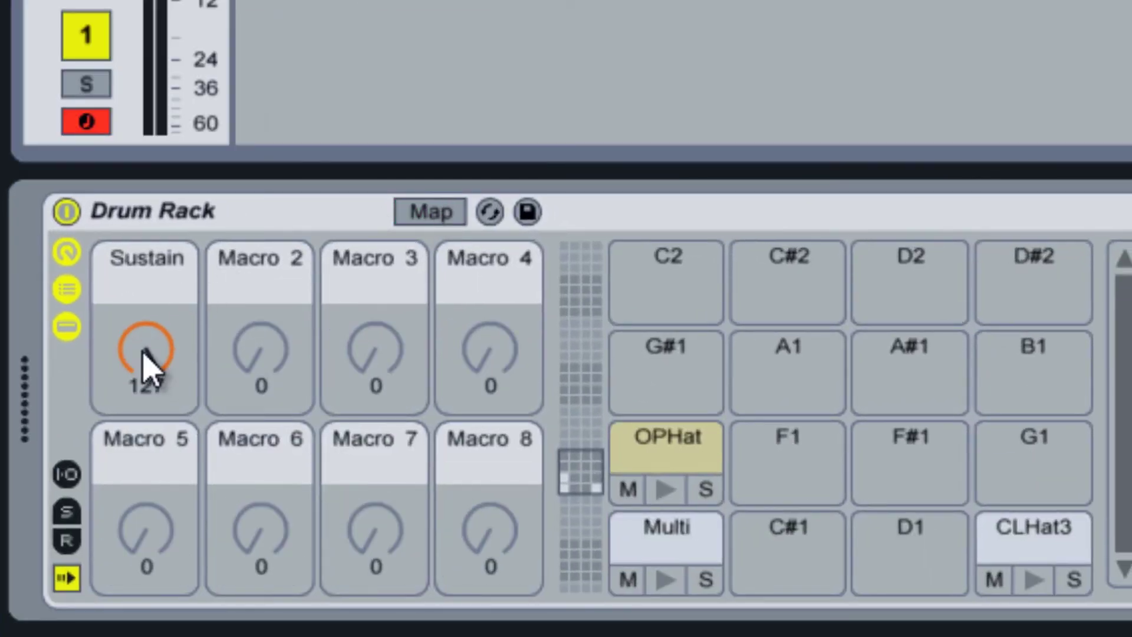
mouse_move(152, 354)
mouse_down()
mouse_move(151, 418)
mouse_move(146, 349)
mouse_up()
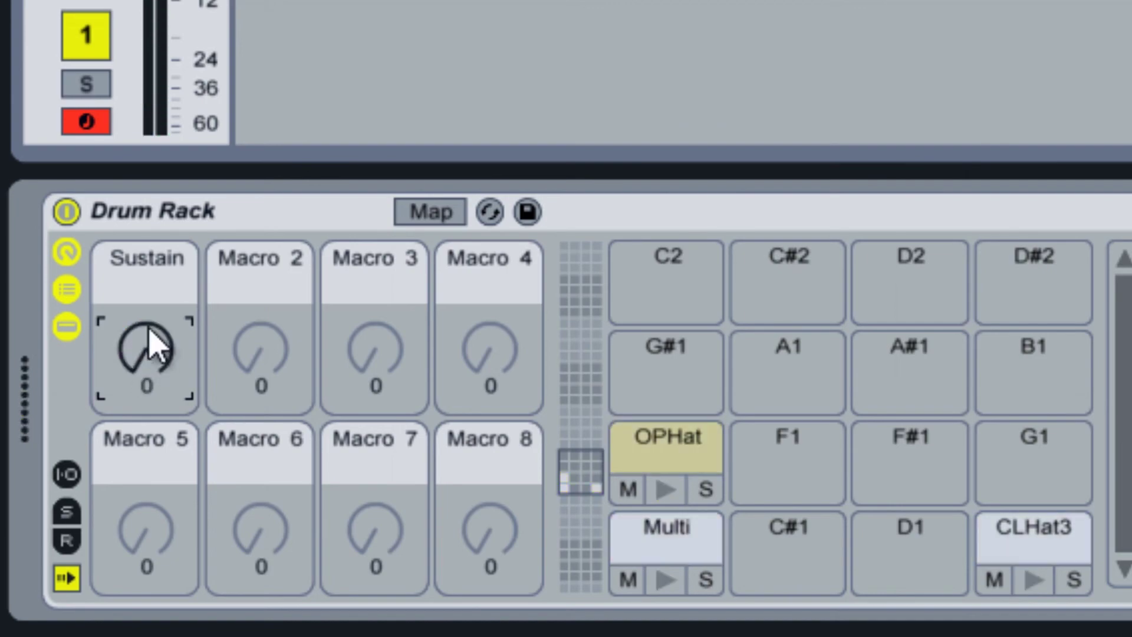